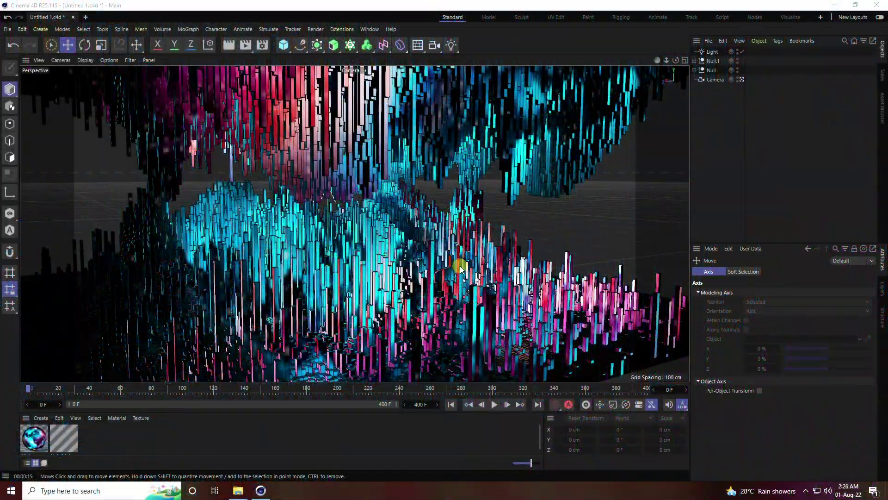
# Step: Start a new empty document and add a Plane primitive
pyautogui.moveTo(432, 275)
pyautogui.keyDown('alt'); pyautogui.mouseDown()
pyautogui.moveTo(417, 274)
pyautogui.moveTo(469, 254)
pyautogui.moveTo(289, 254)
pyautogui.moveTo(414, 273)
pyautogui.moveTo(276, 241)
pyautogui.moveTo(470, 228)
pyautogui.moveTo(245, 200)
pyautogui.moveTo(381, 206)
pyautogui.moveTo(156, 214)
pyautogui.moveTo(246, 240)
pyautogui.moveTo(339, 222)
pyautogui.moveTo(301, 238)
pyautogui.moveTo(316, 250)
pyautogui.moveTo(384, 254)
pyautogui.mouseUp(); pyautogui.keyUp('alt')
pyautogui.middleClick(304, 249)
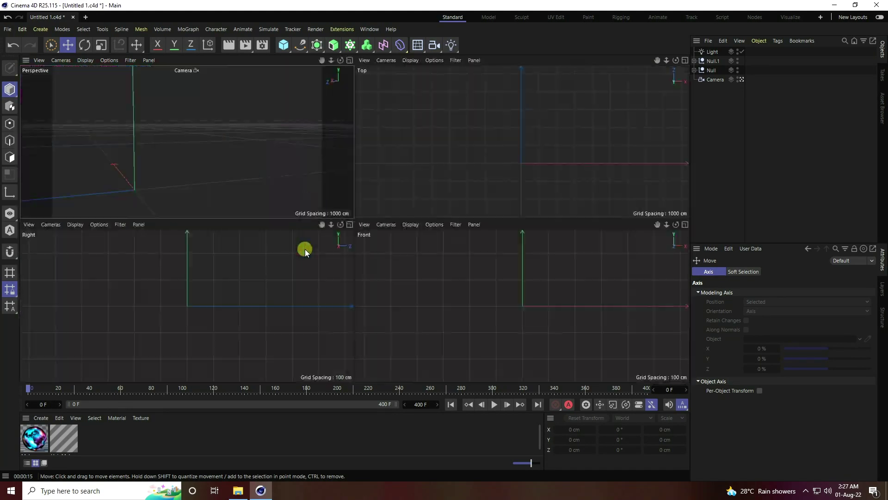
pyautogui.middleClick(229, 148)
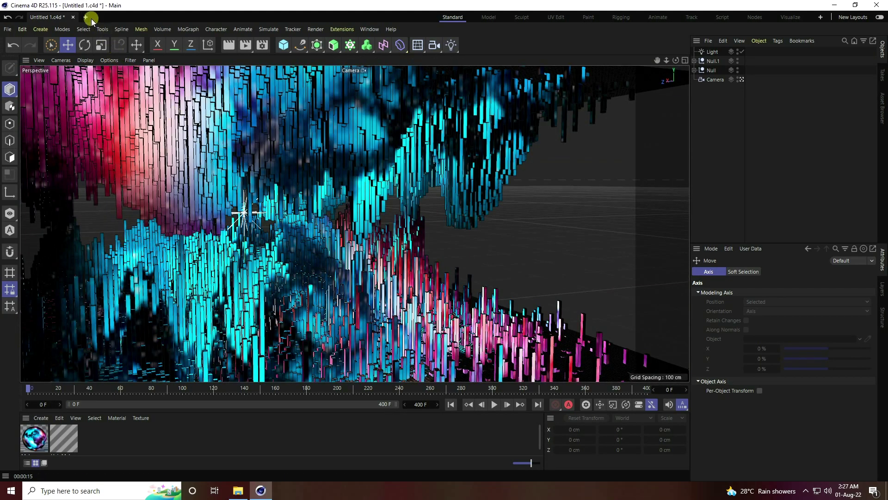
pyautogui.click(86, 17)
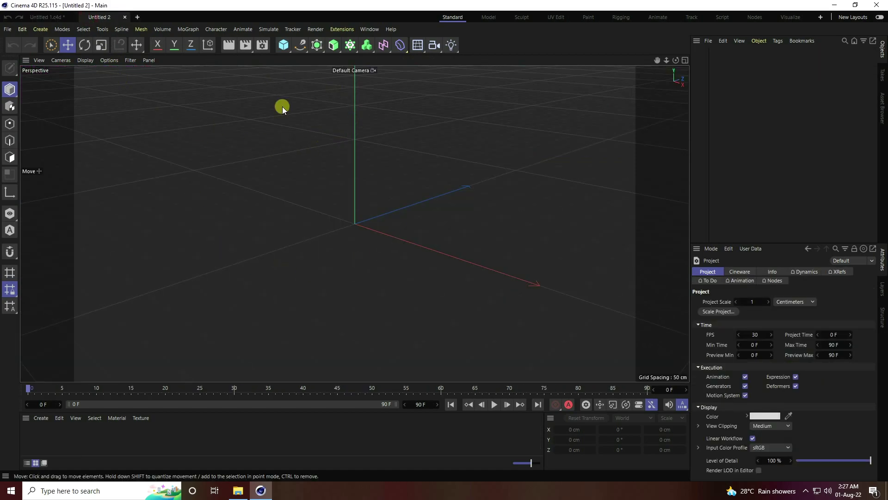
pyautogui.click(283, 45)
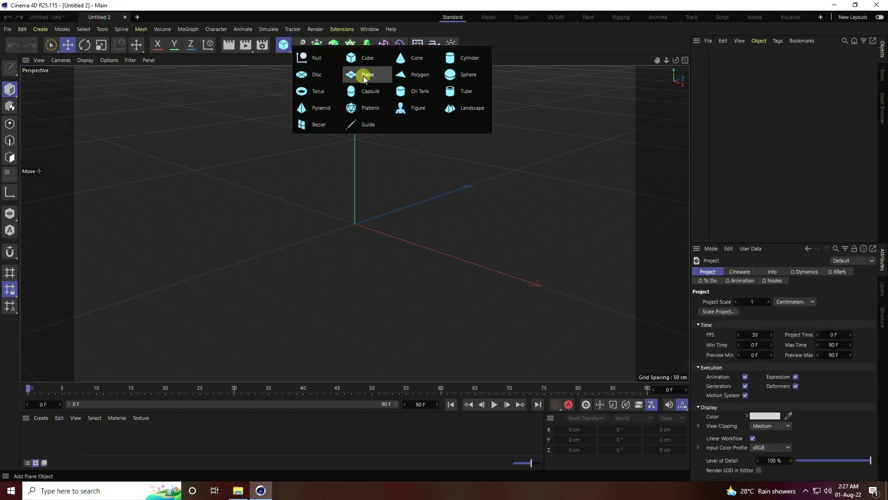
pyautogui.click(363, 75)
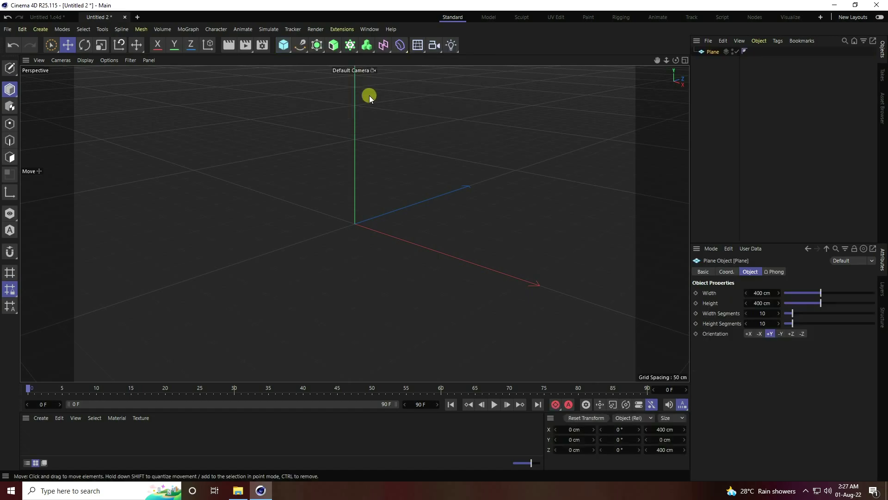
# Step: Size the Plane to 500 × 500 cm with 200 width and 200 height segments
pyautogui.write('500')
pyautogui.click(766, 302)
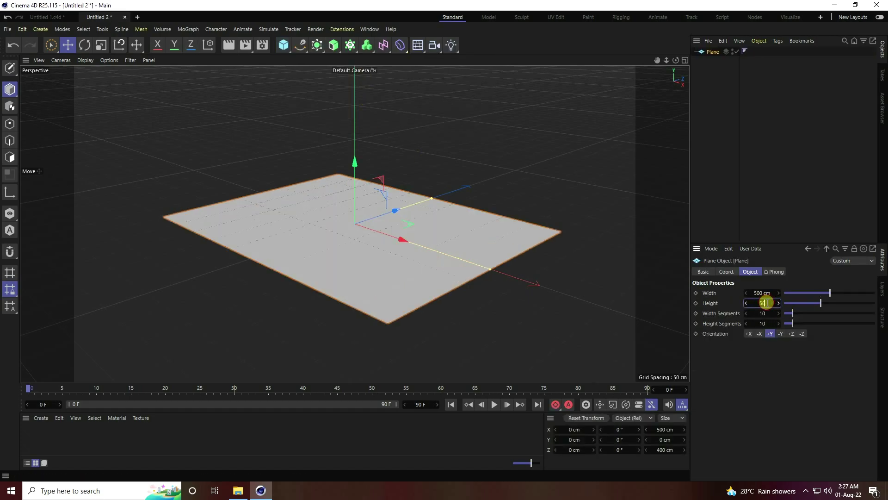
pyautogui.press('Return')
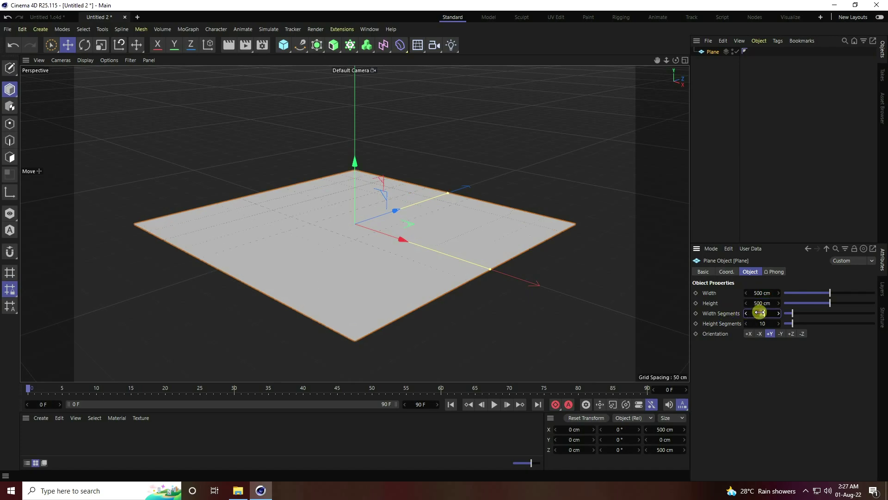
pyautogui.click(759, 313)
pyautogui.write('200')
pyautogui.click(761, 322)
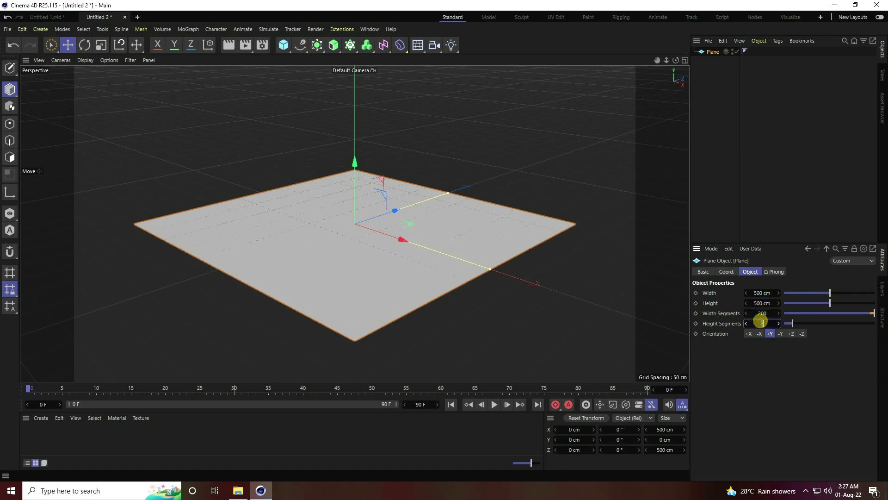
# Step: Switch the viewport to Gouraud Shading (Lines) to show the plane's wireframe
pyautogui.click(83, 61)
pyautogui.click(89, 86)
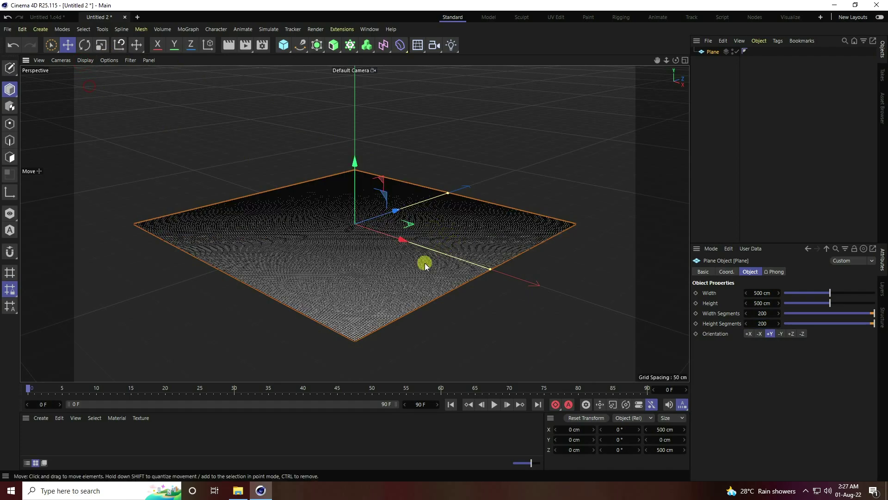
pyautogui.scroll(5, 357, 278)
pyautogui.scroll(2, 342, 265)
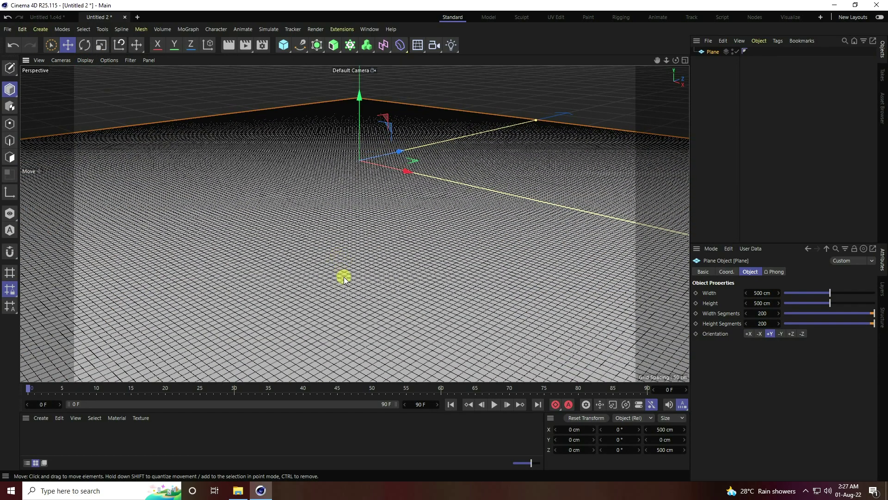
pyautogui.scroll(4, 362, 273)
pyautogui.scroll(-4, 363, 287)
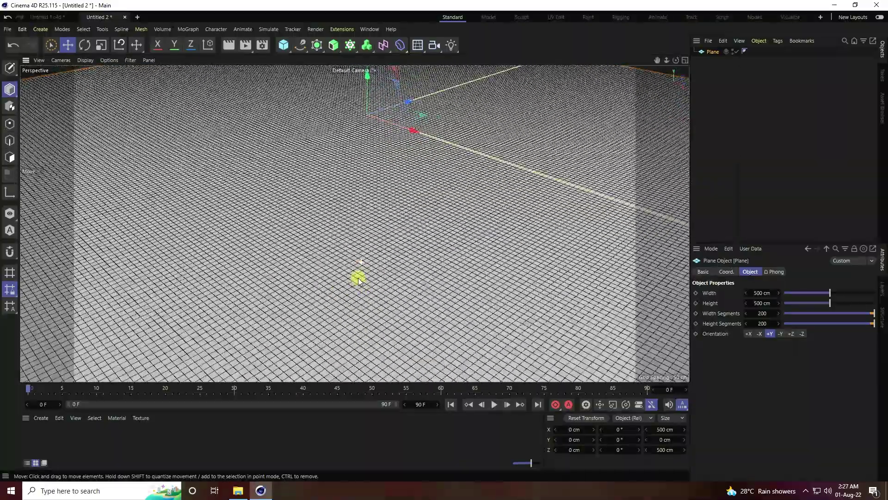
pyautogui.scroll(-5, 361, 252)
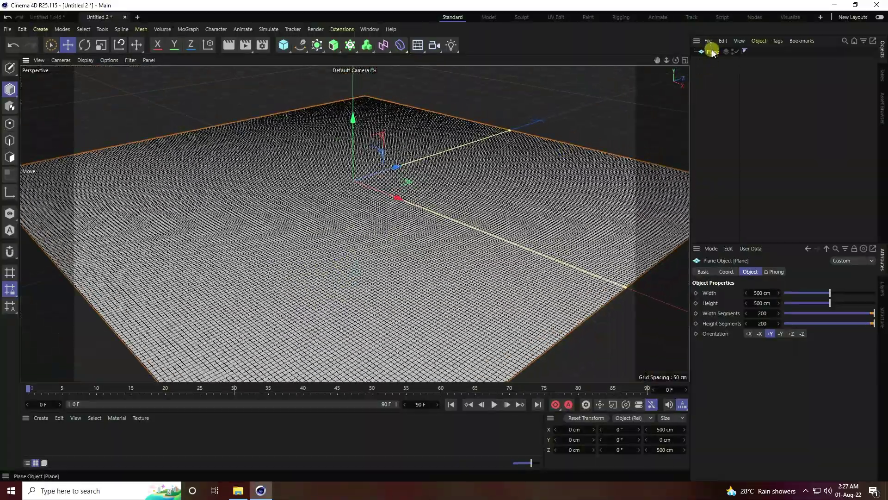
# Step: Add Hair to the plane and root its guides at Polygon Center
pyautogui.click(270, 29)
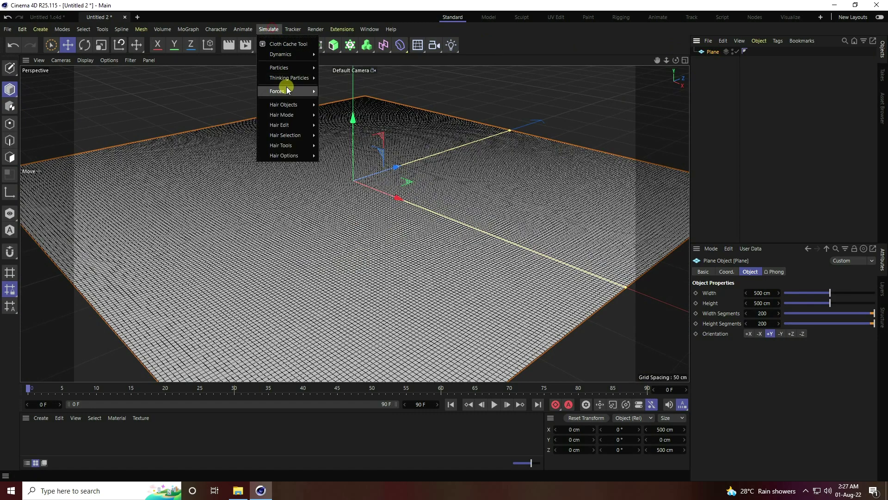
pyautogui.moveTo(287, 107)
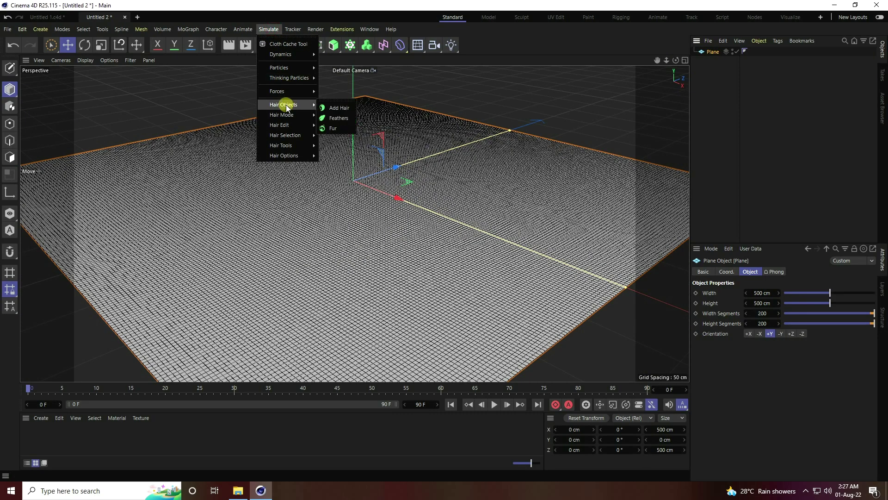
pyautogui.click(348, 107)
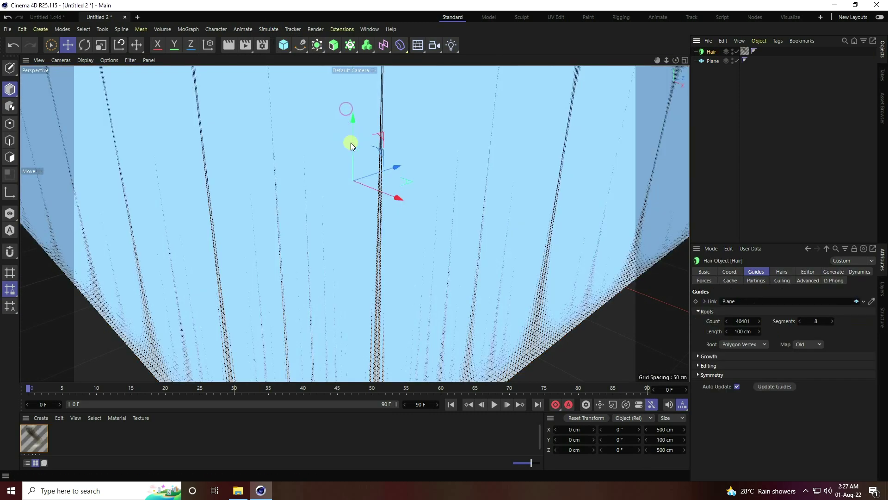
pyautogui.scroll(-3, 377, 300)
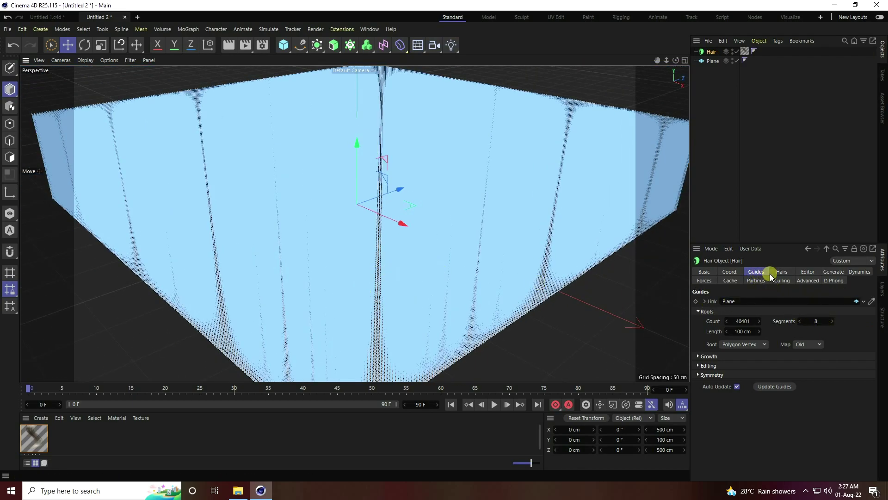
pyautogui.click(729, 344)
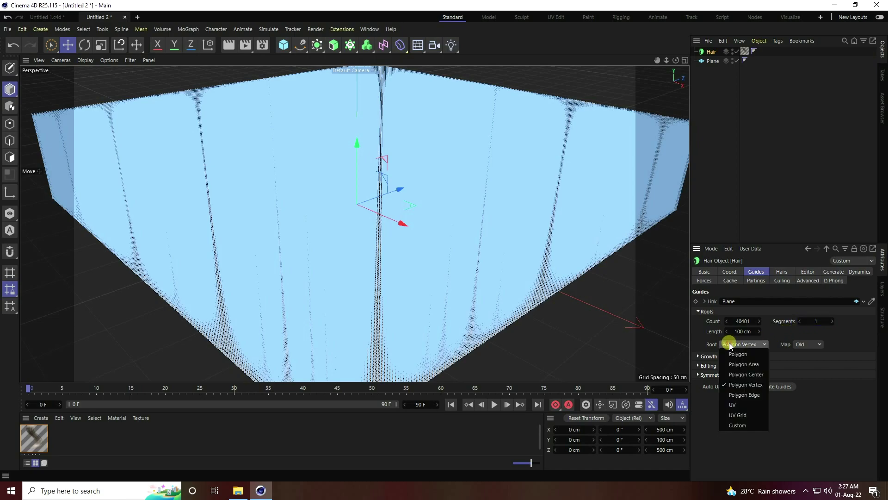
pyautogui.click(748, 373)
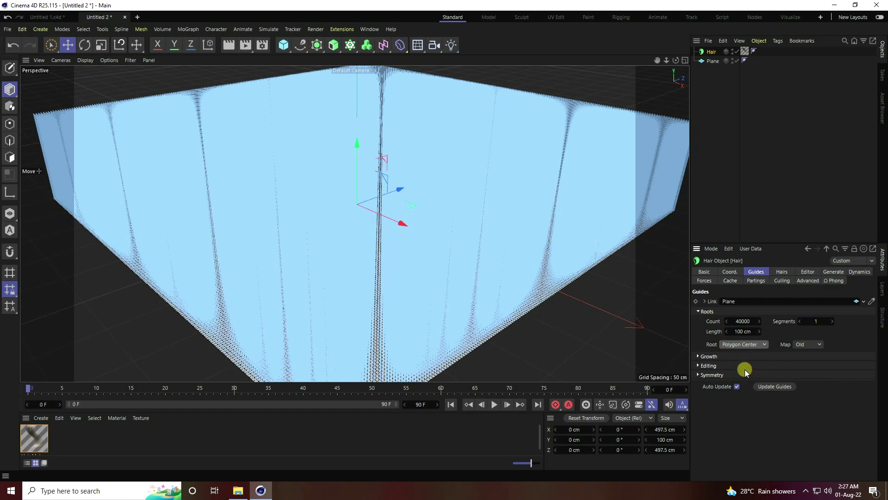
# Step: In the Hairs settings, set the hair Root to As Guides
pyautogui.click(785, 272)
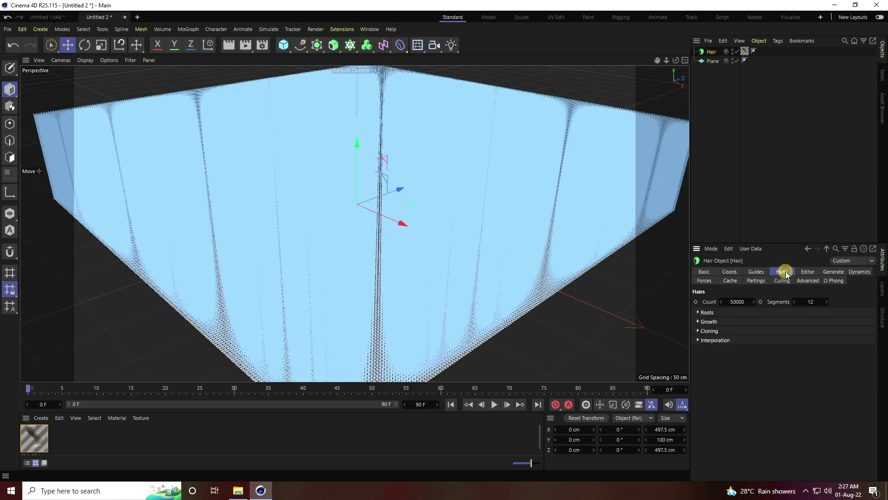
pyautogui.click(705, 312)
pyautogui.click(722, 321)
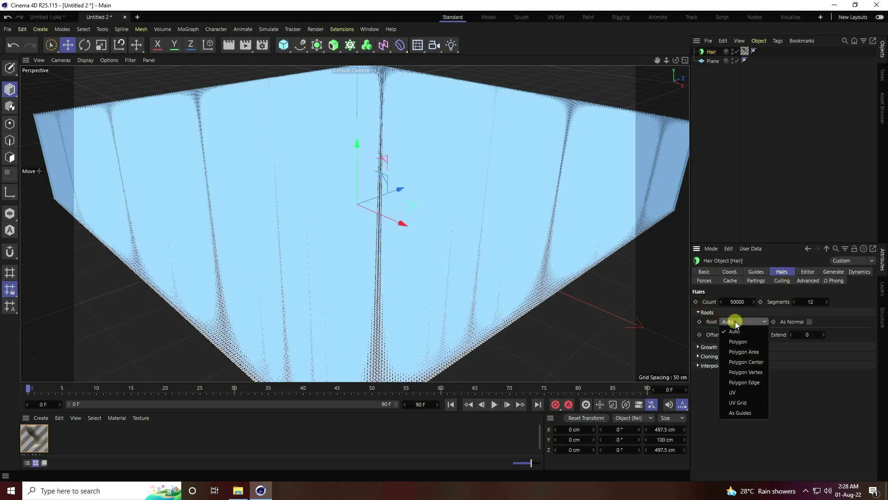
pyautogui.click(735, 413)
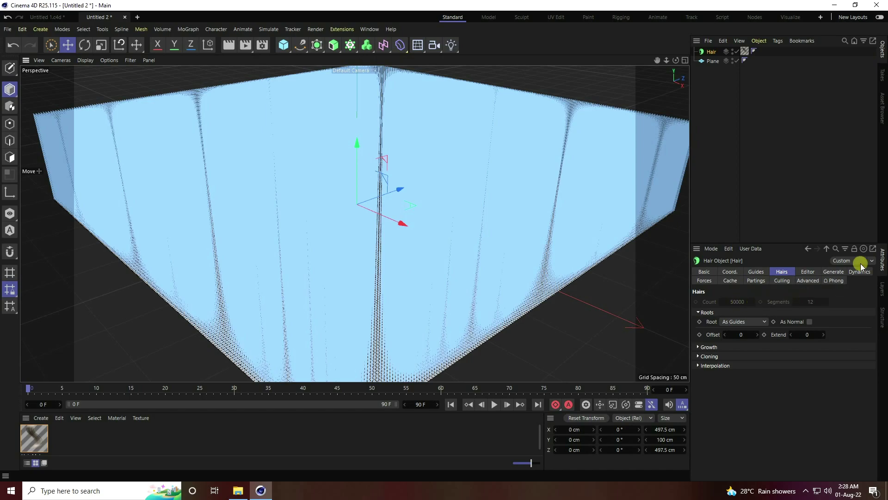
# Step: Generate the hairs as Square geometry and switch the viewport to plain Gouraud shading
pyautogui.click(833, 272)
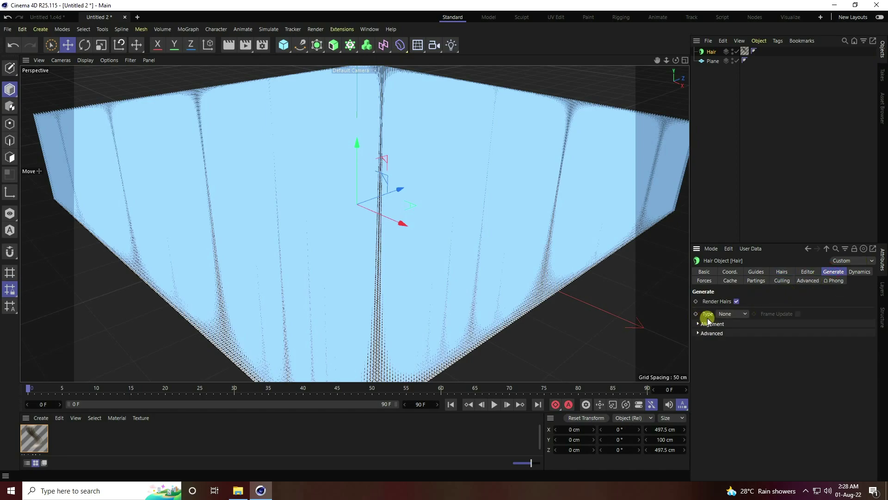
pyautogui.click(726, 314)
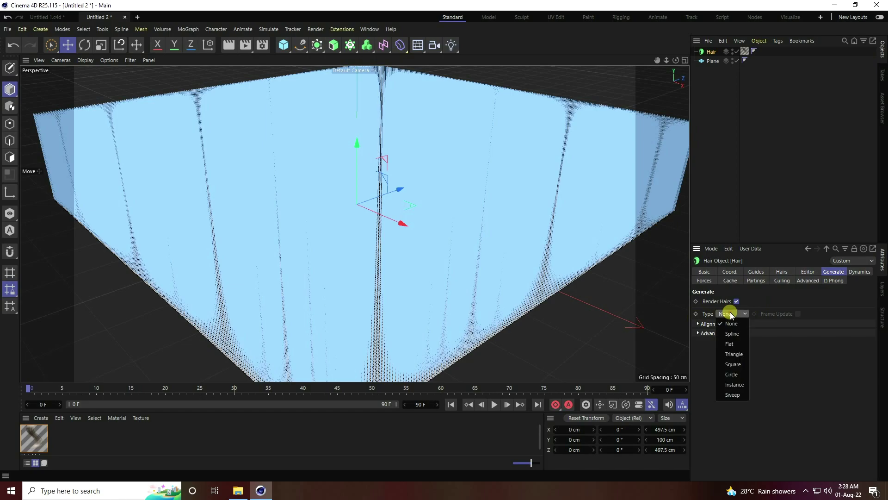
pyautogui.click(735, 365)
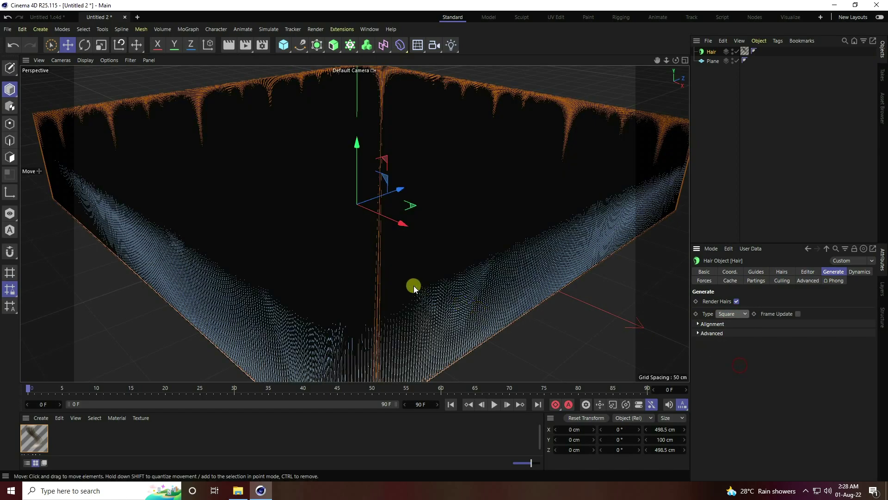
pyautogui.click(86, 60)
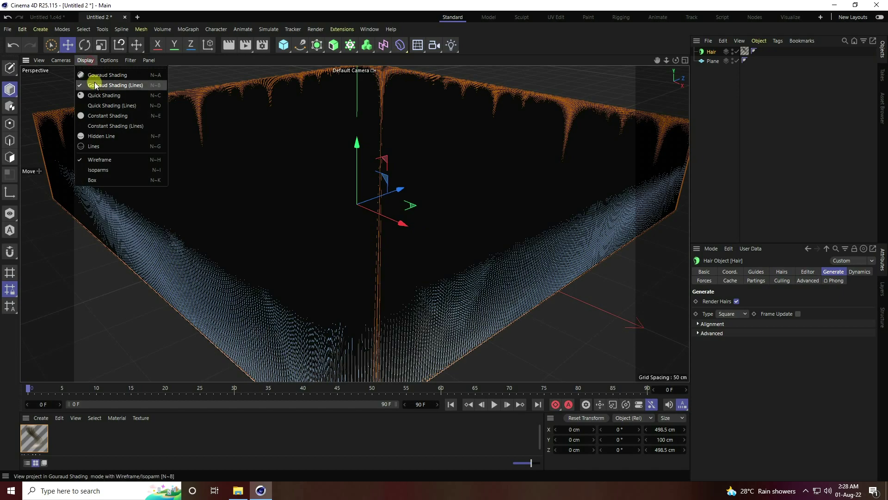
pyautogui.click(96, 78)
# Step: Orbit in close and show edge lines on the square hair columns
pyautogui.keyDown('alt'); pyautogui.moveTo(356, 297); pyautogui.dragTo(370, 230); pyautogui.keyUp('alt')
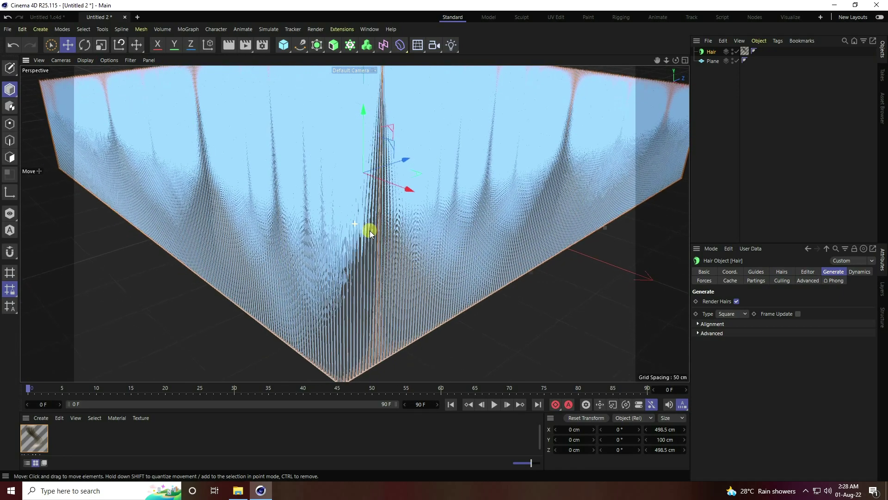
pyautogui.keyDown('alt'); pyautogui.moveTo(273, 334); pyautogui.dragTo(337, 301, button='right'); pyautogui.keyUp('alt')
pyautogui.keyDown('alt'); pyautogui.moveTo(337, 301); pyautogui.dragTo(319, 296); pyautogui.keyUp('alt')
pyautogui.click(87, 57)
pyautogui.click(102, 82)
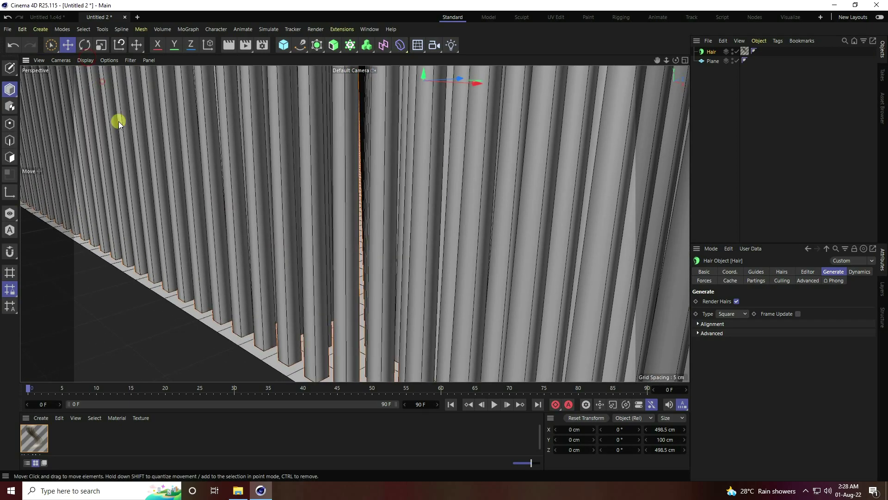
pyautogui.keyDown('alt'); pyautogui.moveTo(255, 365); pyautogui.dragTo(268, 341); pyautogui.keyUp('alt')
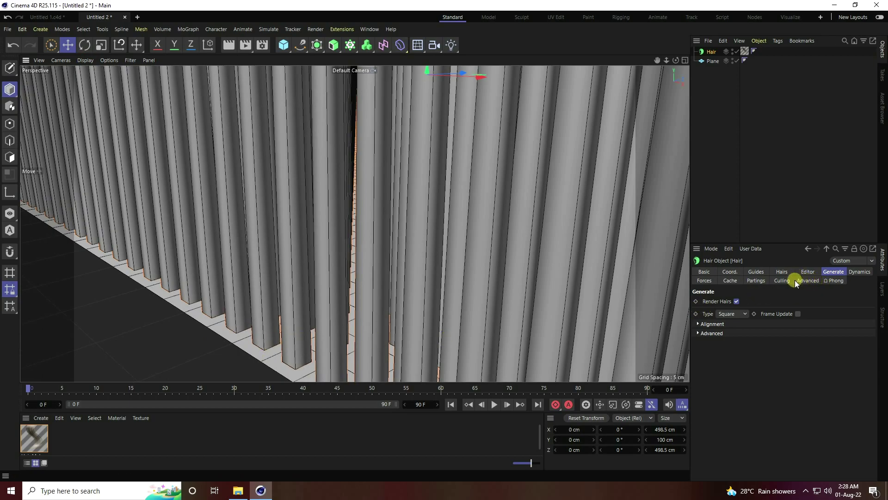
# Step: Enable End Cap in the advanced generation options to close the column tops
pyautogui.click(705, 333)
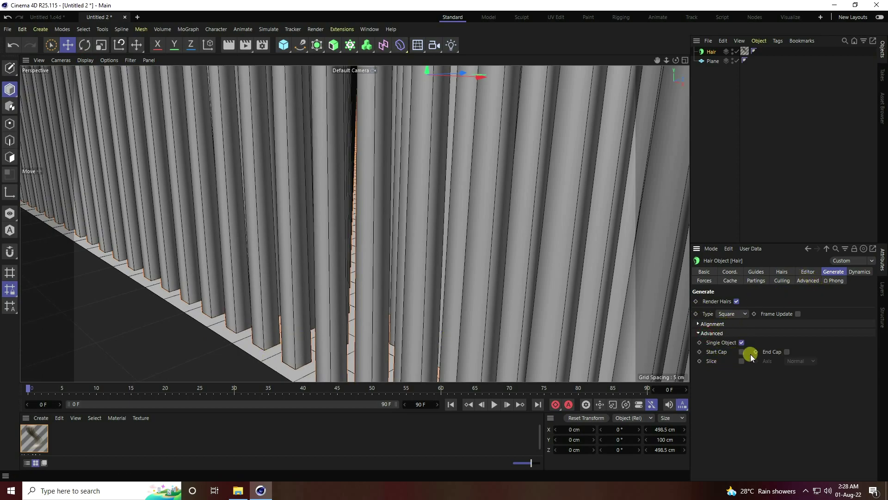
pyautogui.click(786, 353)
pyautogui.keyDown('alt'); pyautogui.moveTo(352, 306); pyautogui.dragTo(333, 282); pyautogui.keyUp('alt')
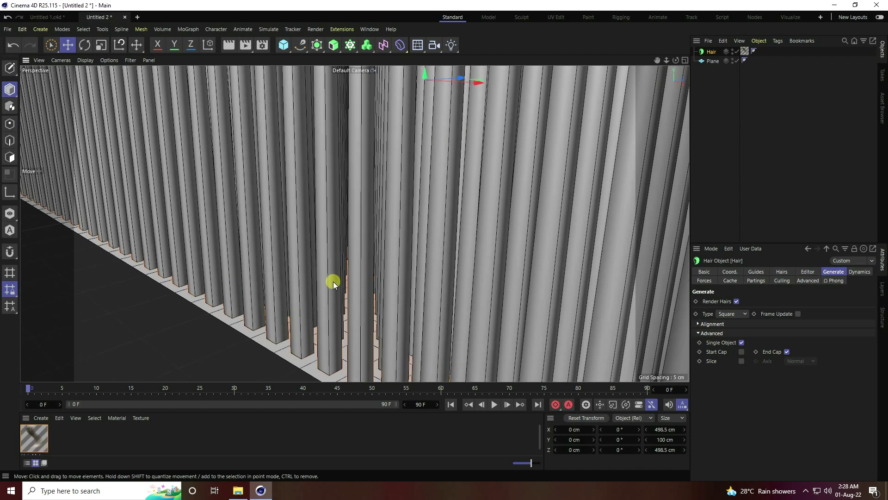
pyautogui.keyDown('alt'); pyautogui.moveTo(247, 360); pyautogui.dragTo(258, 347); pyautogui.keyUp('alt')
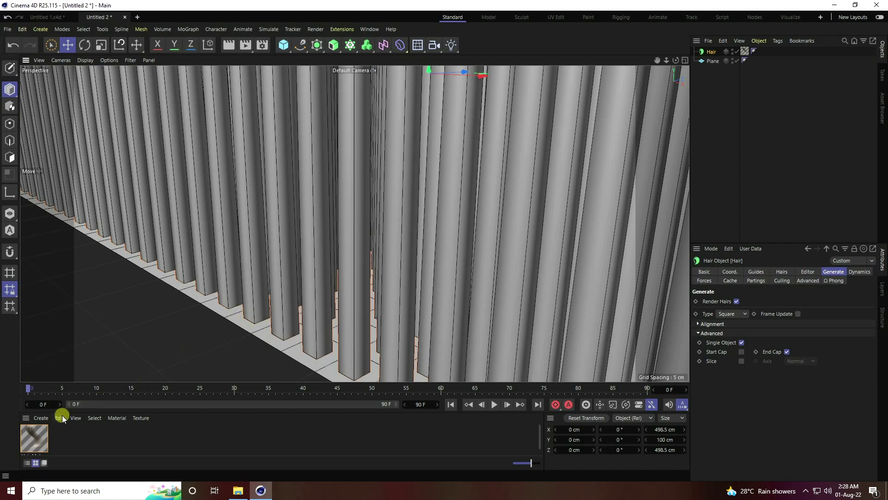
# Step: Set the Hair Mat thickness to 2.5 cm at both root and tip
pyautogui.doubleClick(31, 434)
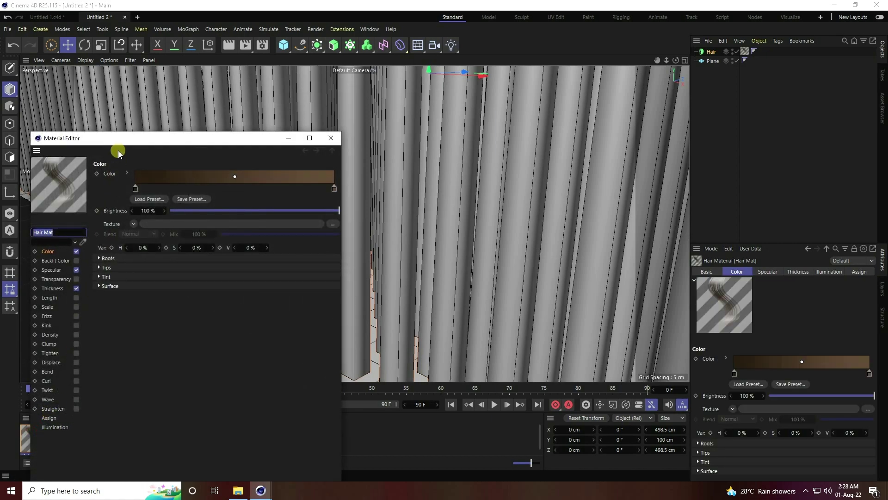
pyautogui.moveTo(120, 146); pyautogui.dragTo(550, 92)
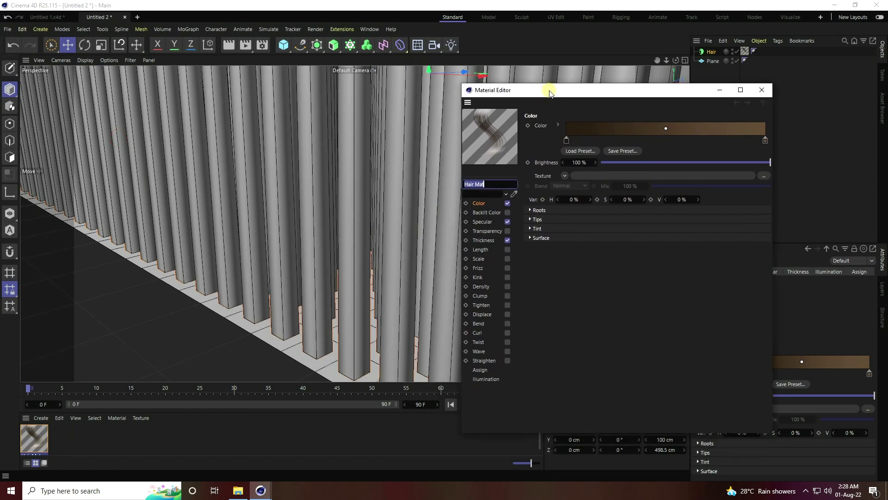
pyautogui.click(489, 240)
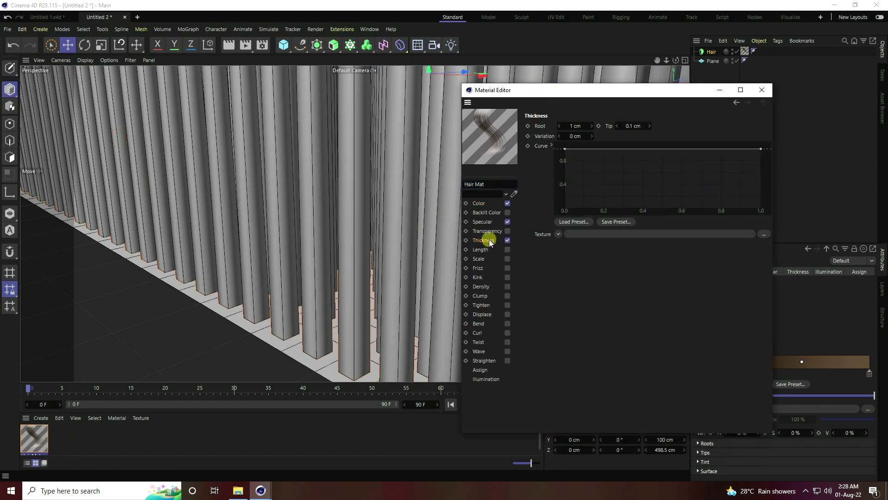
pyautogui.click(565, 127)
pyautogui.write('2.5')
pyautogui.press('Return')
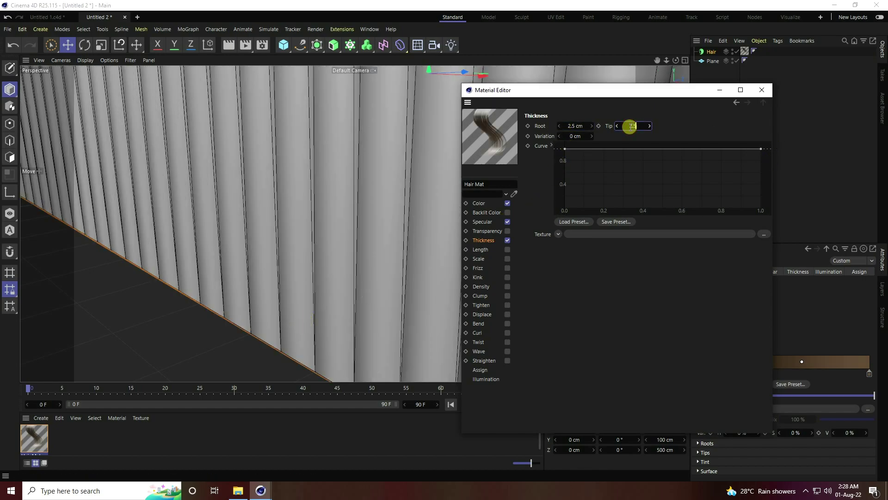
pyautogui.press('Return')
pyautogui.click(763, 90)
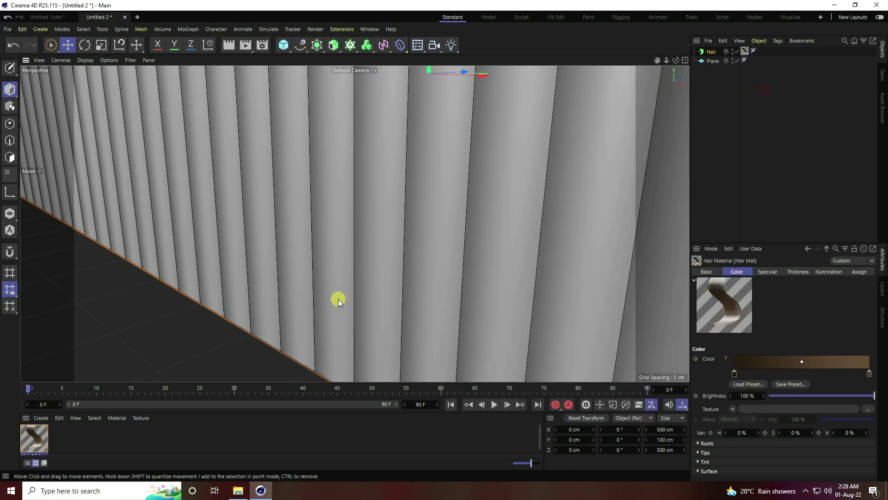
pyautogui.scroll(-5, 337, 296)
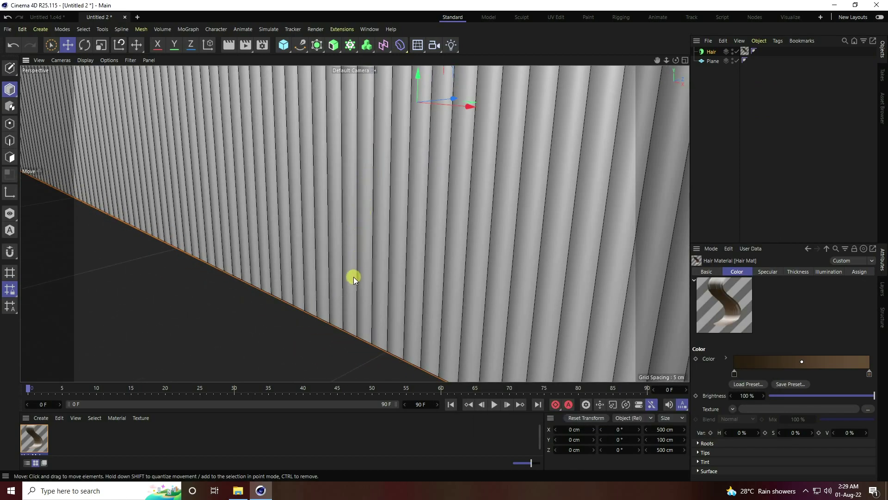
pyautogui.keyDown('alt'); pyautogui.moveTo(323, 217); pyautogui.dragTo(265, 270); pyautogui.keyUp('alt')
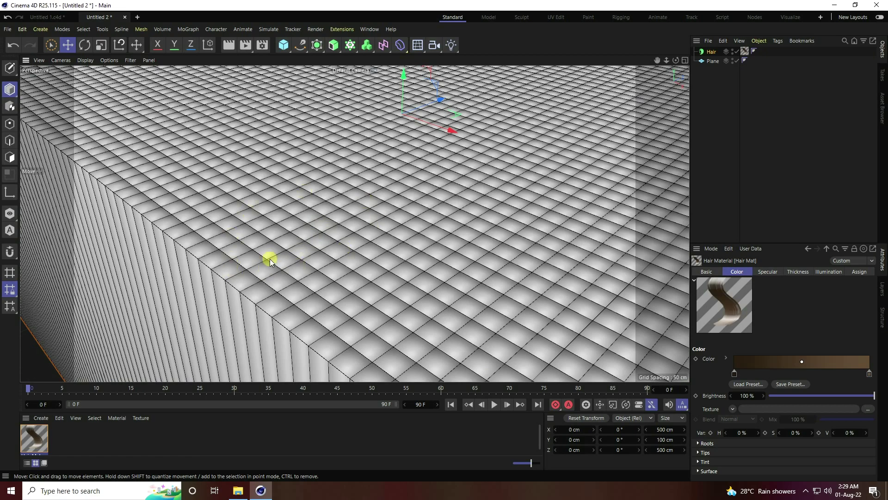
# Step: Delete the Hair object's Phong smoothing tag and view the whole plane
pyautogui.click(753, 51)
pyautogui.press('Delete')
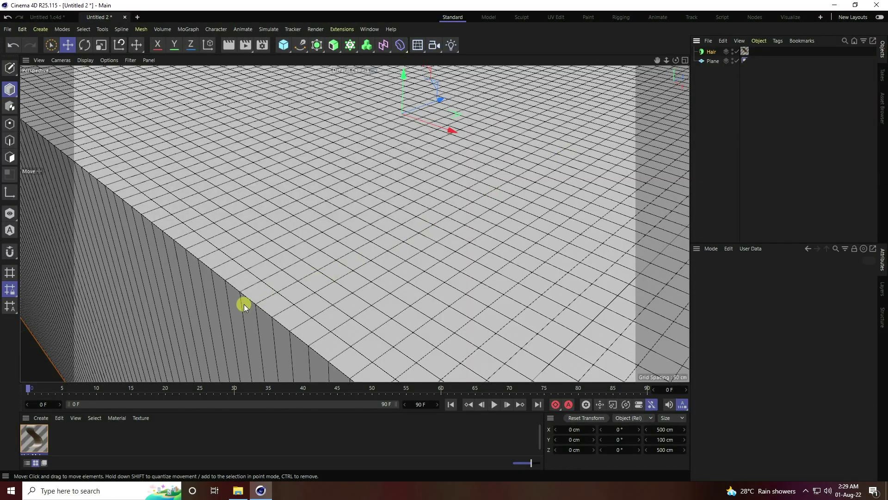
pyautogui.scroll(-5, 302, 264)
pyautogui.keyDown('alt'); pyautogui.moveTo(213, 270); pyautogui.dragTo(303, 283); pyautogui.keyUp('alt')
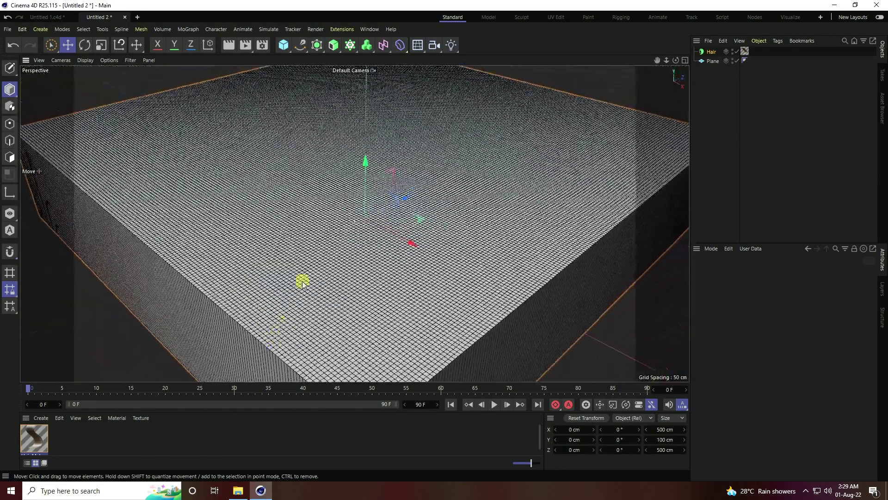
pyautogui.scroll(3, 303, 283)
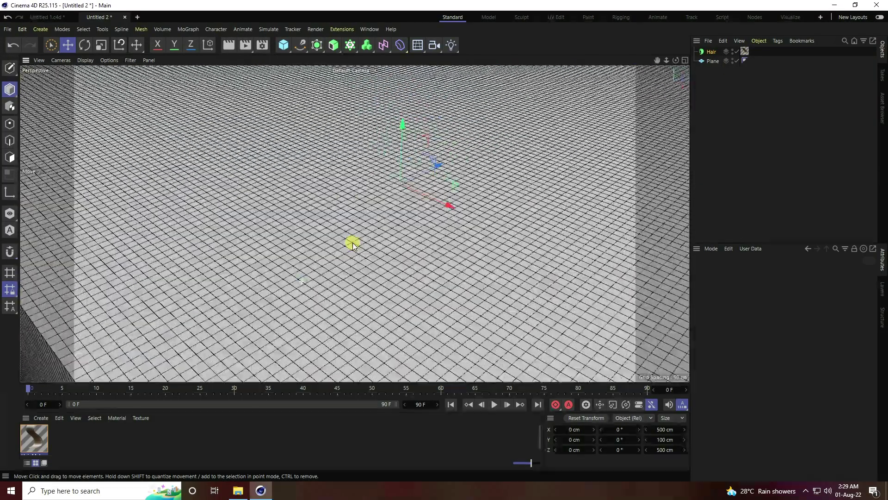
pyautogui.keyDown('alt'); pyautogui.moveTo(351, 242); pyautogui.dragTo(334, 255); pyautogui.keyUp('alt')
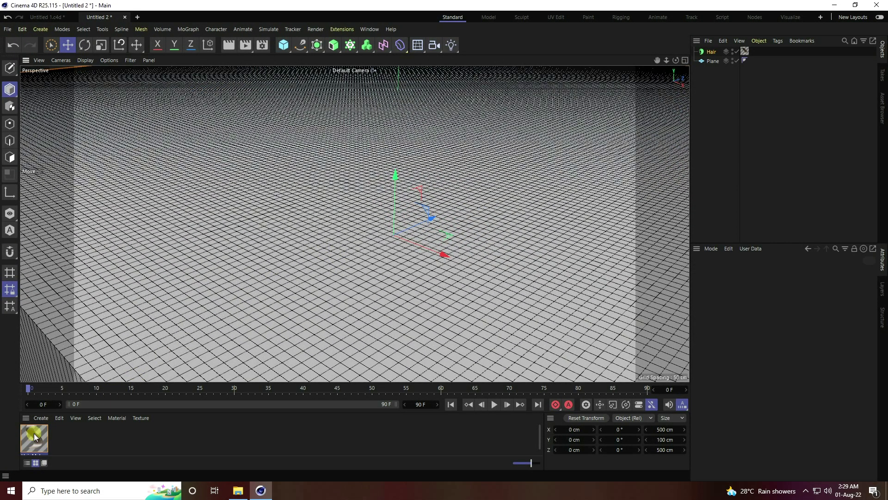
# Step: Enable Length on Hair Mat using colorful-abstract-universe-textured-background.jpg as its texture, declining the copy
pyautogui.doubleClick(34, 433)
pyautogui.moveTo(156, 141); pyautogui.dragTo(446, 80)
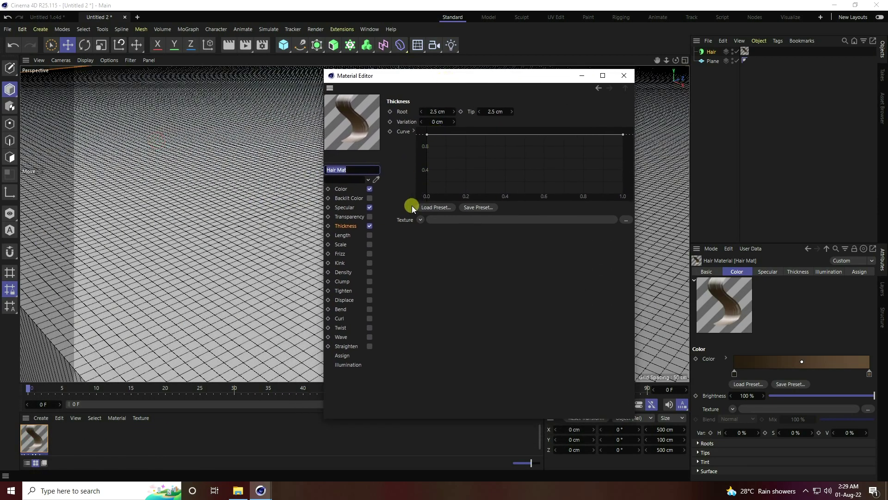
pyautogui.click(370, 234)
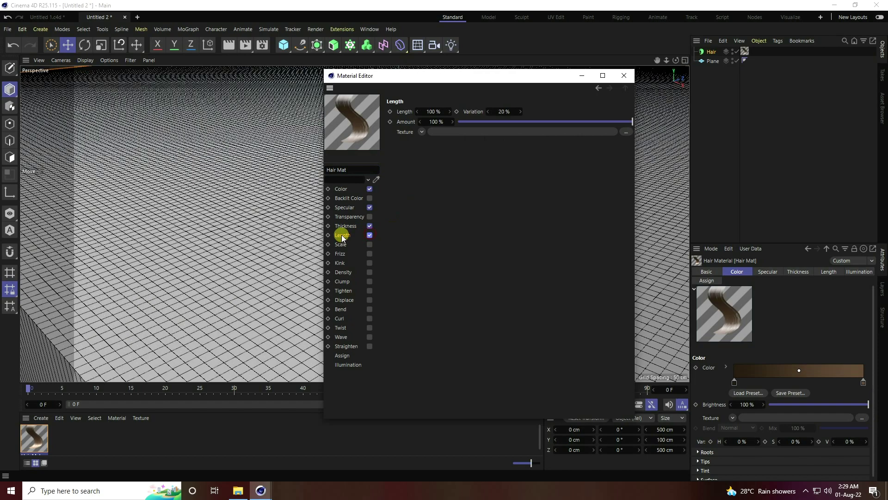
pyautogui.click(626, 132)
pyautogui.doubleClick(458, 160)
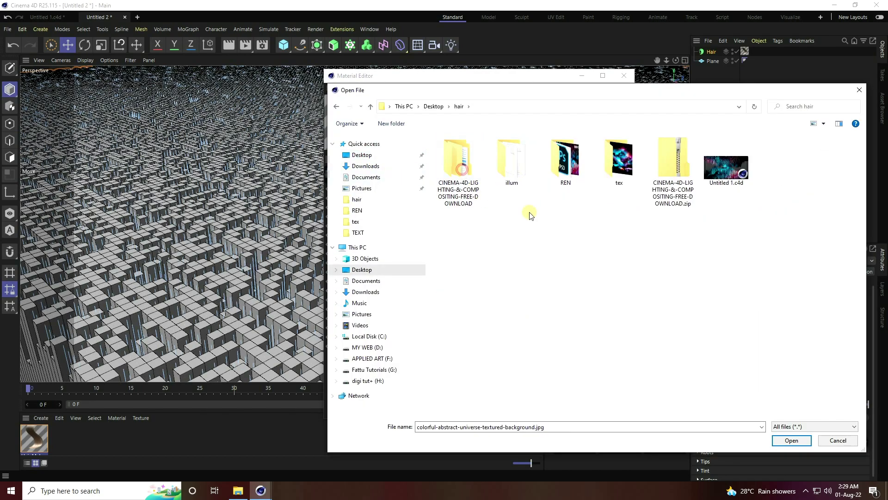
pyautogui.doubleClick(617, 166)
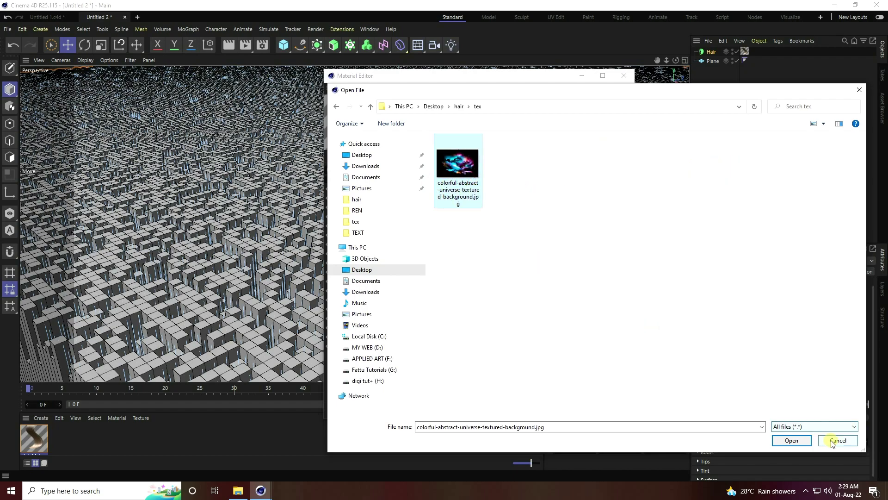
pyautogui.click(791, 440)
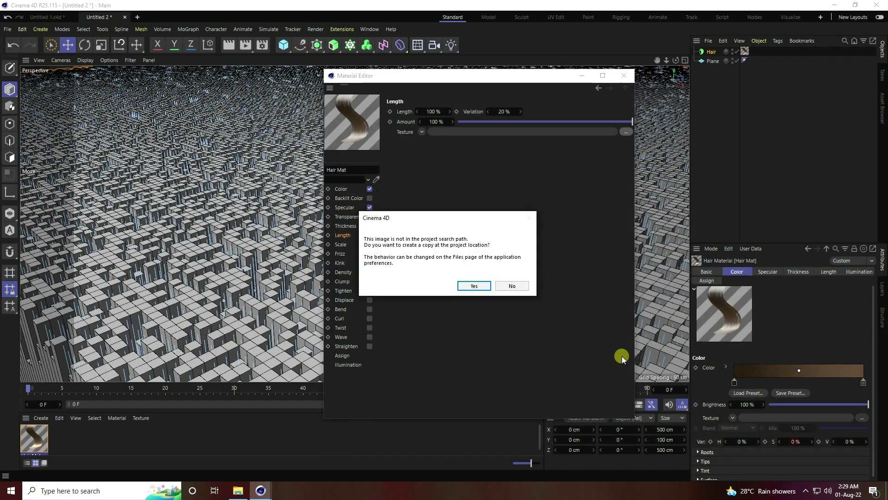
pyautogui.click(504, 285)
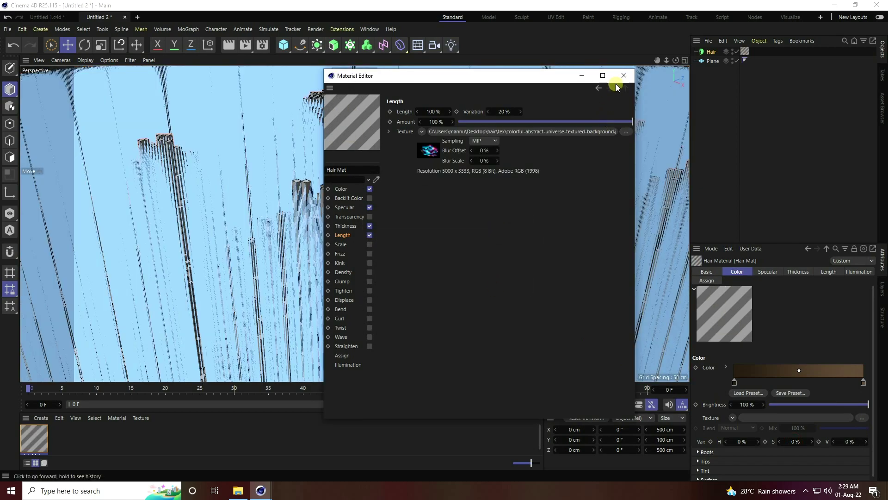
pyautogui.click(623, 80)
pyautogui.keyDown('alt'); pyautogui.moveTo(307, 218); pyautogui.dragTo(319, 232); pyautogui.keyUp('alt')
pyautogui.click(87, 60)
pyautogui.click(95, 76)
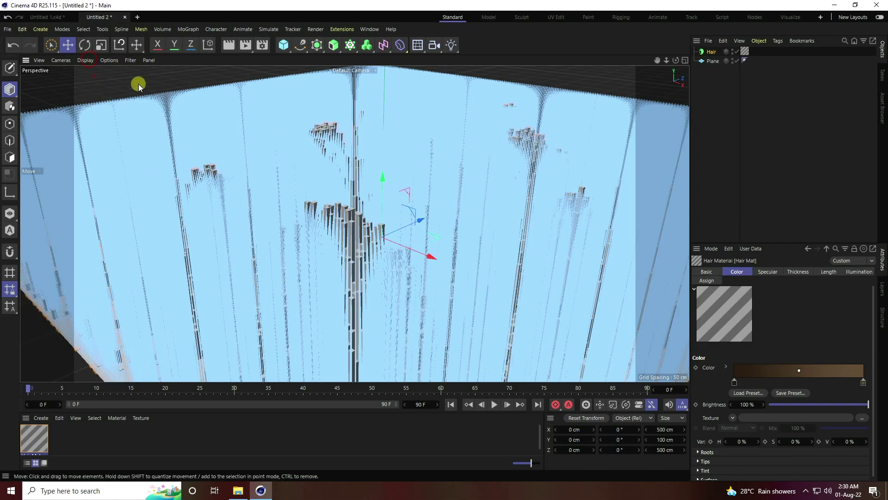
pyautogui.scroll(-5, 383, 256)
pyautogui.scroll(10, 382, 256)
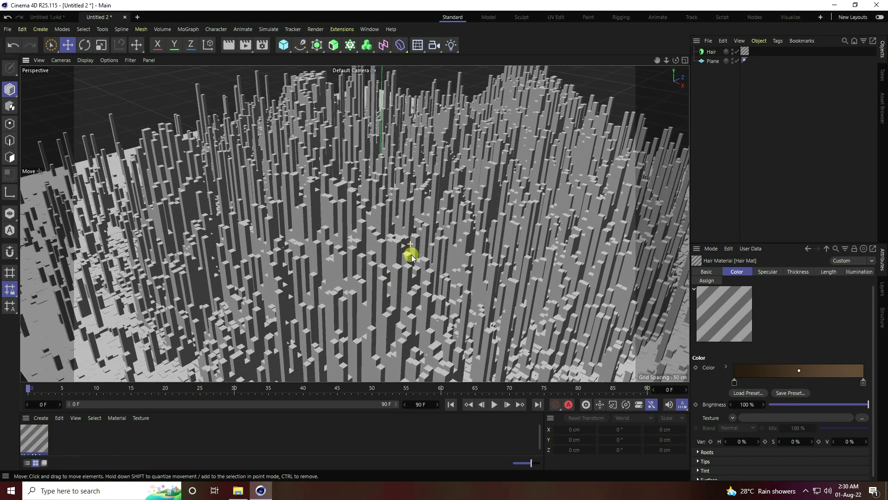
pyautogui.keyDown('alt'); pyautogui.moveTo(411, 258); pyautogui.dragTo(359, 241); pyautogui.keyUp('alt')
pyautogui.keyDown('alt'); pyautogui.moveTo(359, 240); pyautogui.dragTo(382, 292, button='right'); pyautogui.keyUp('alt')
pyautogui.keyDown('alt'); pyautogui.moveTo(382, 292); pyautogui.dragTo(367, 133); pyautogui.keyUp('alt')
pyautogui.keyDown('alt'); pyautogui.moveTo(387, 203); pyautogui.dragTo(373, 324); pyautogui.keyUp('alt')
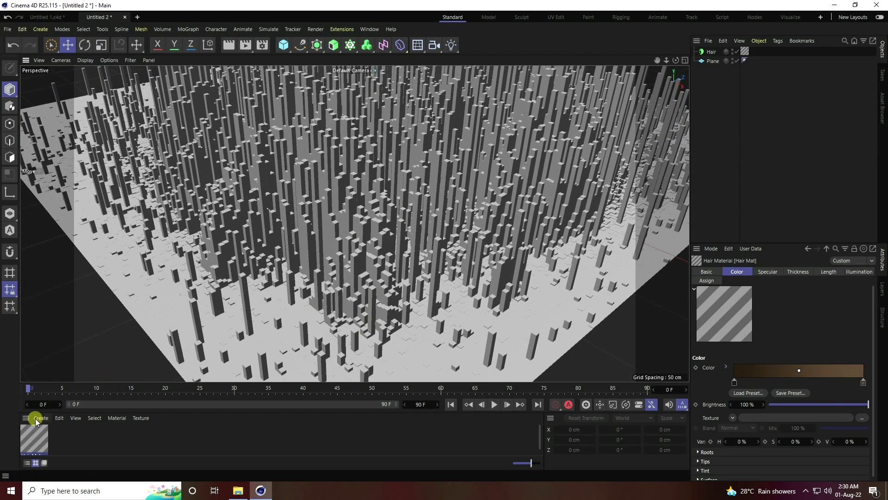
# Step: Create a new material with the universe jpg as its Color texture
pyautogui.click(40, 418)
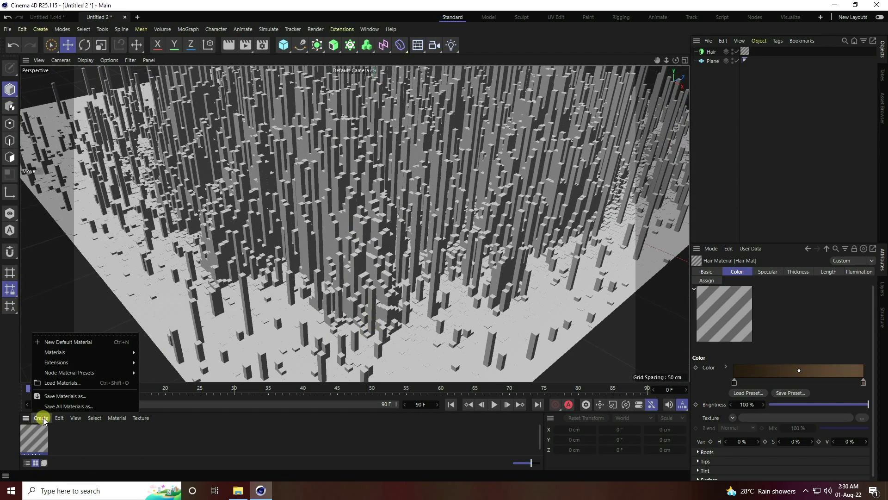
pyautogui.click(61, 343)
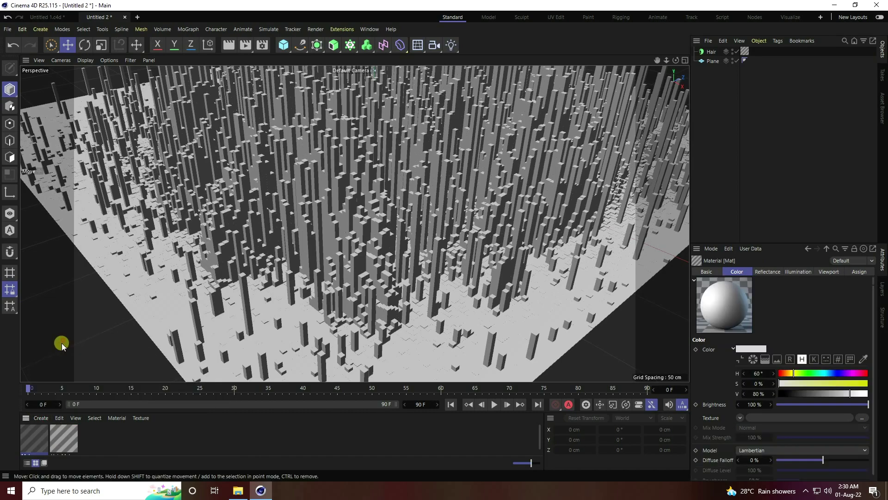
pyautogui.doubleClick(35, 439)
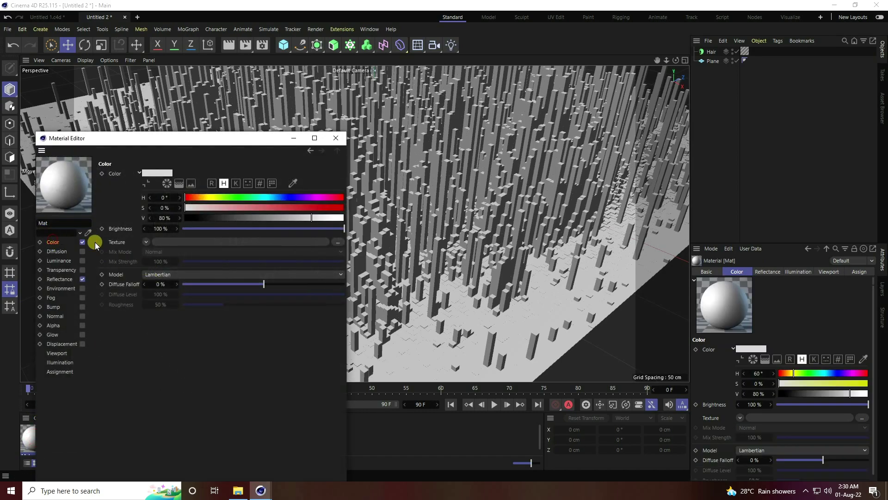
pyautogui.click(341, 242)
pyautogui.click(191, 227)
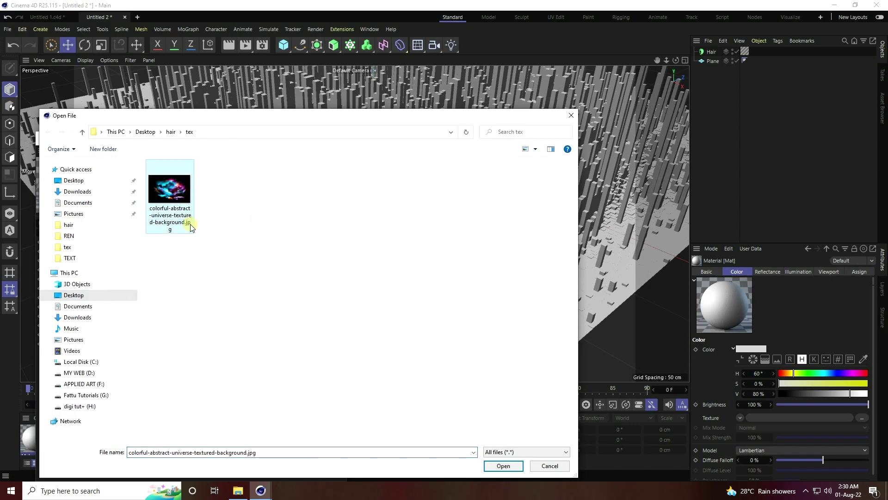
pyautogui.click(508, 468)
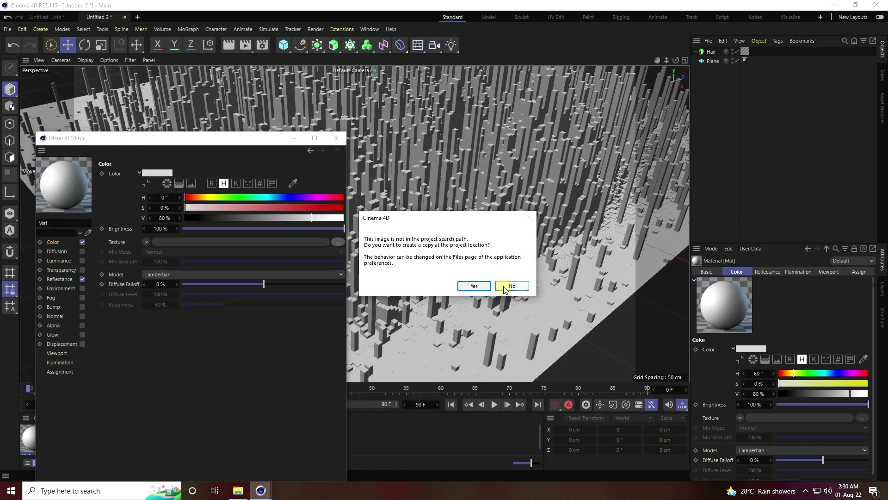
pyautogui.click(511, 285)
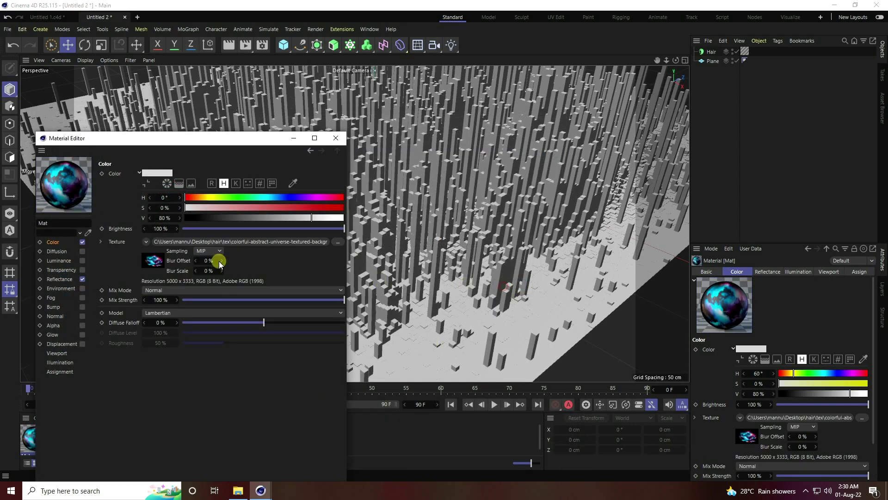
# Step: Turn off Reflectance and enable Luminance with the universe jpg as its texture
pyautogui.click(78, 279)
pyautogui.click(82, 279)
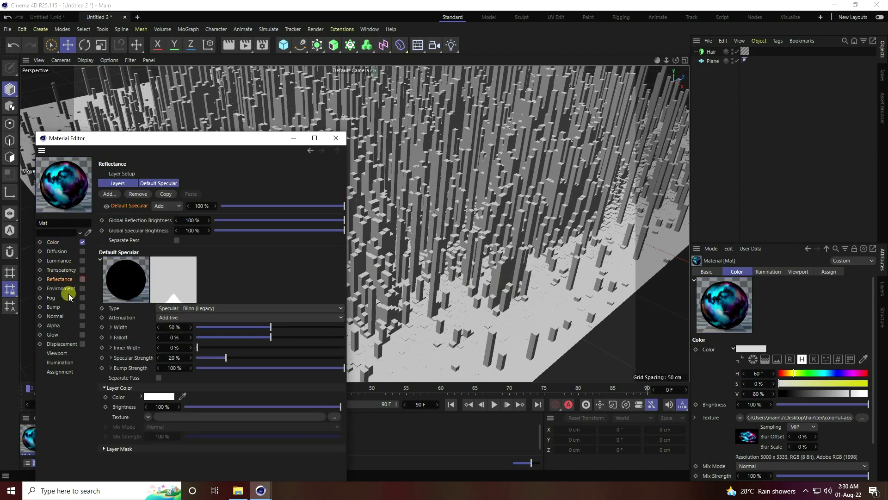
pyautogui.click(59, 261)
pyautogui.click(82, 261)
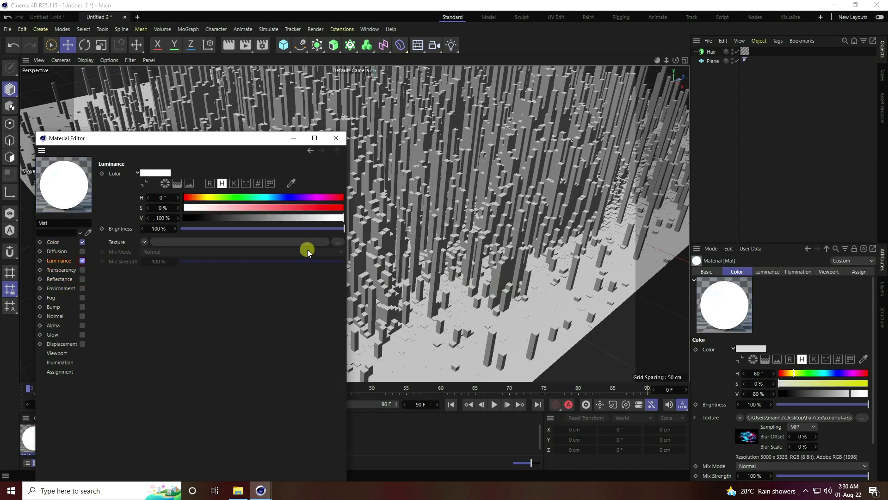
pyautogui.click(338, 241)
pyautogui.click(170, 190)
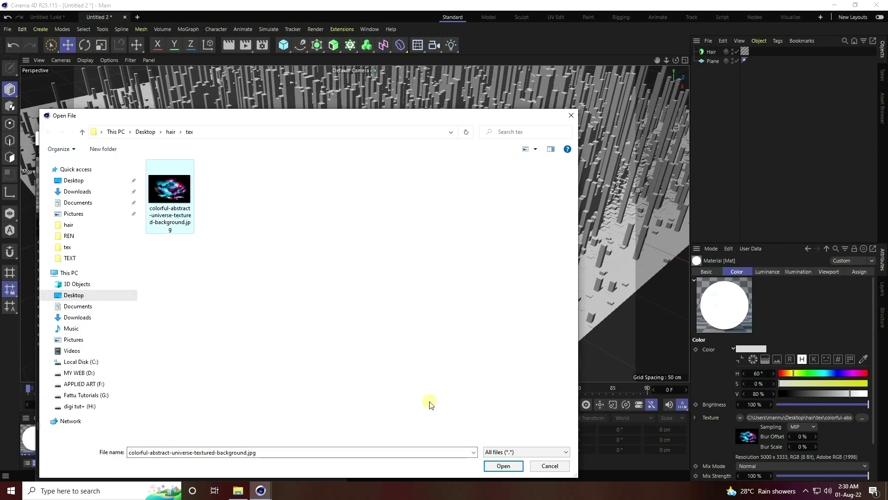
pyautogui.click(504, 466)
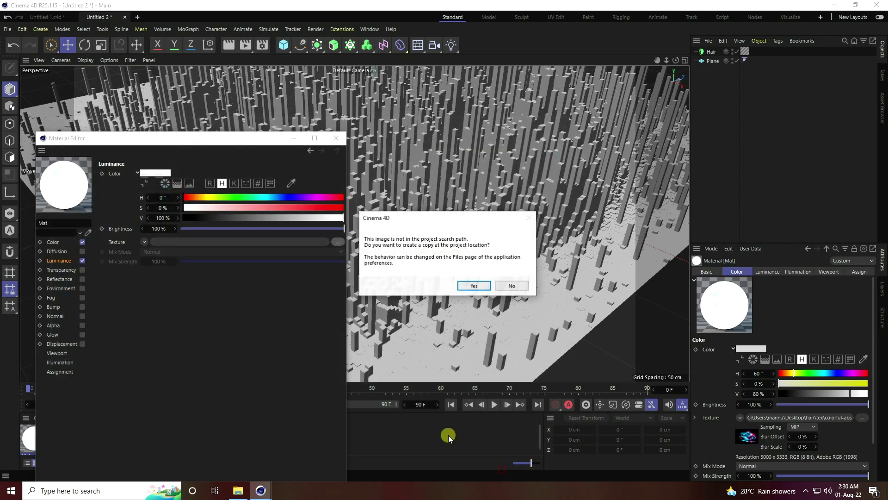
pyautogui.click(511, 286)
pyautogui.click(336, 138)
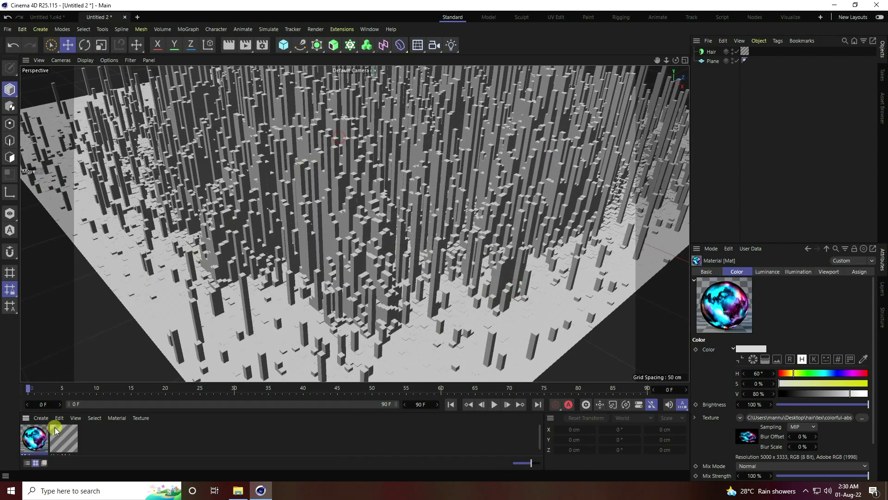
# Step: Apply the nebula material to both the Plane and the Hair objects
pyautogui.moveTo(48, 422)
pyautogui.mouseDown()
pyautogui.moveTo(691, 83)
pyautogui.moveTo(713, 62)
pyautogui.mouseUp()
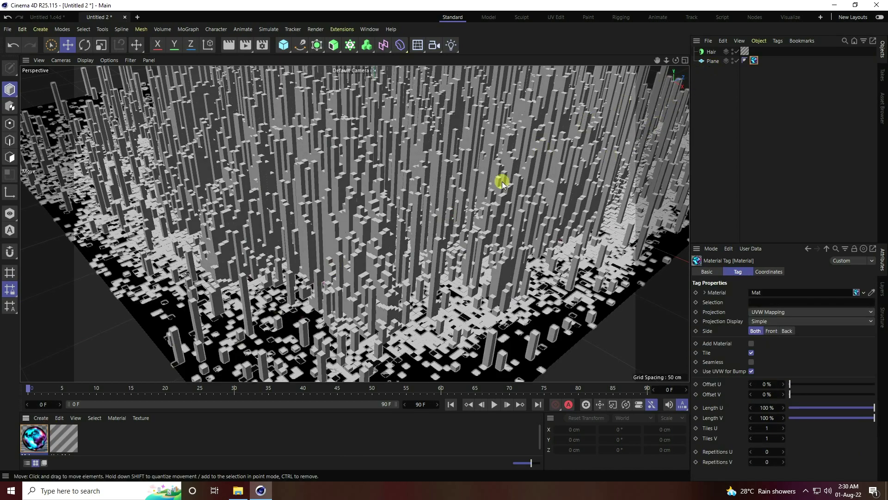
pyautogui.keyDown('alt'); pyautogui.moveTo(402, 233); pyautogui.dragTo(403, 202); pyautogui.keyUp('alt')
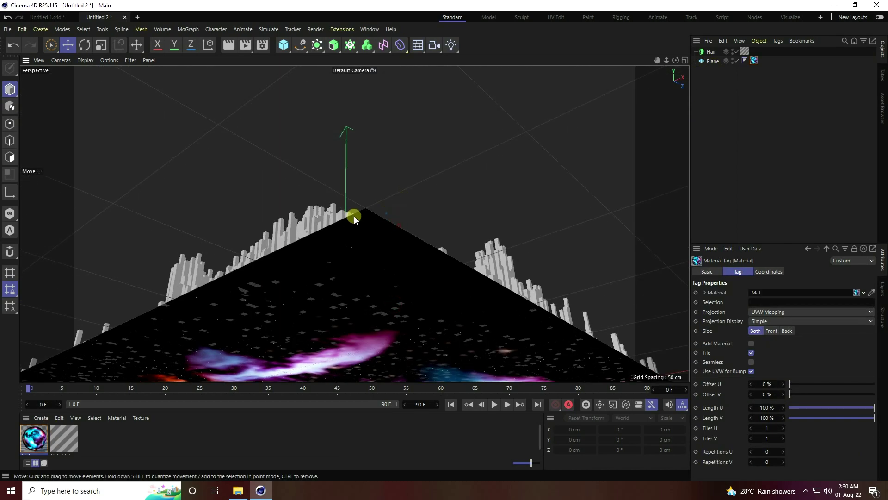
pyautogui.keyDown('alt'); pyautogui.moveTo(354, 215); pyautogui.dragTo(345, 348); pyautogui.keyUp('alt')
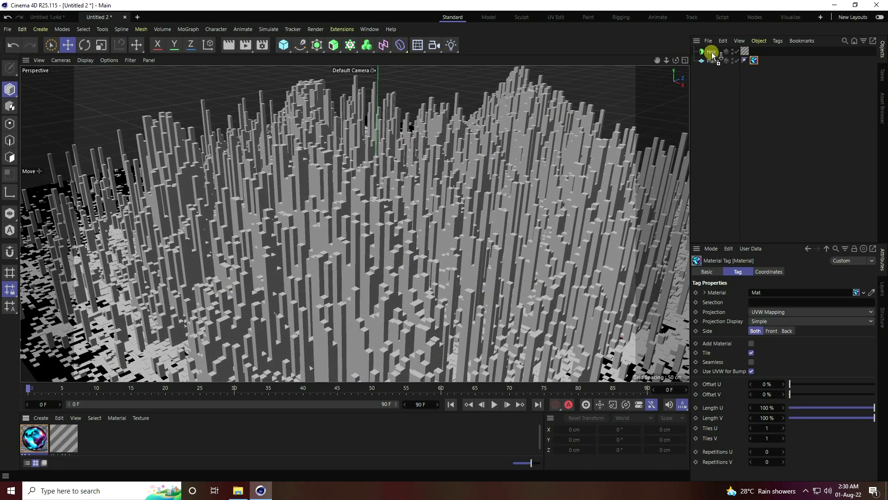
pyautogui.moveTo(712, 54); pyautogui.dragTo(711, 53)
pyautogui.keyDown('alt'); pyautogui.moveTo(363, 276); pyautogui.dragTo(301, 209); pyautogui.keyUp('alt')
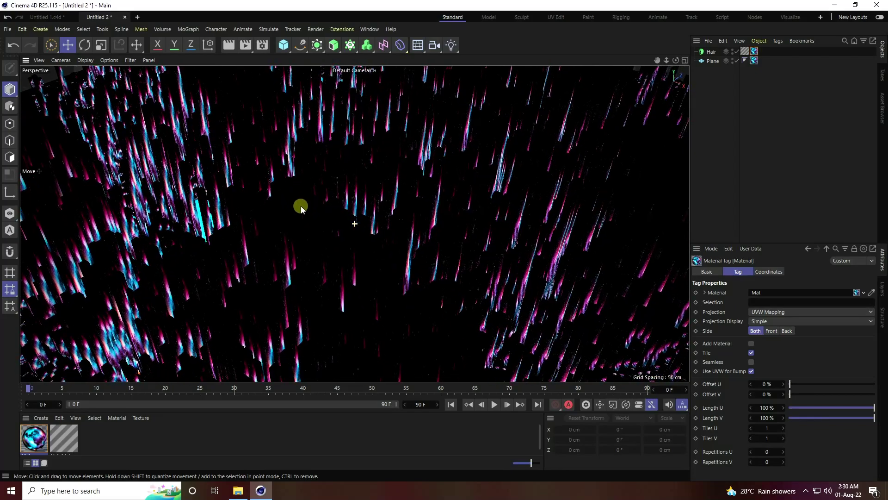
# Step: Set the Projection of both the Plane's and Hair's material tags to Cubic
pyautogui.click(754, 60)
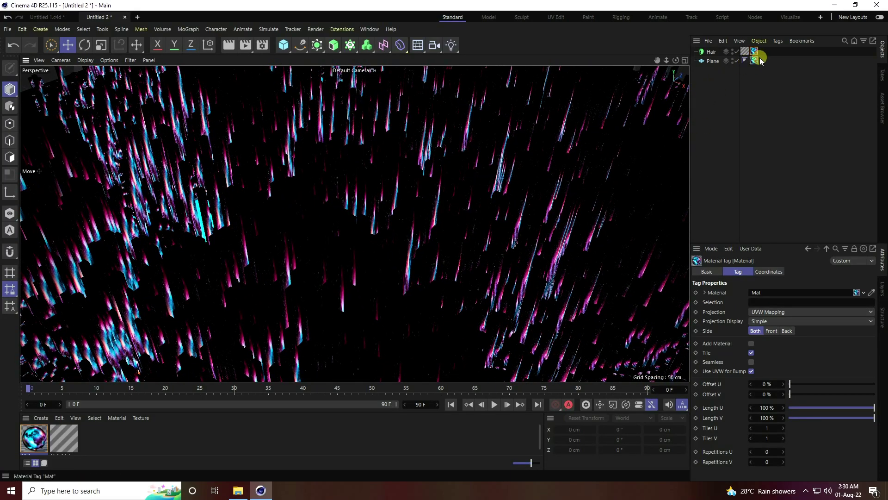
pyautogui.click(762, 313)
pyautogui.click(767, 351)
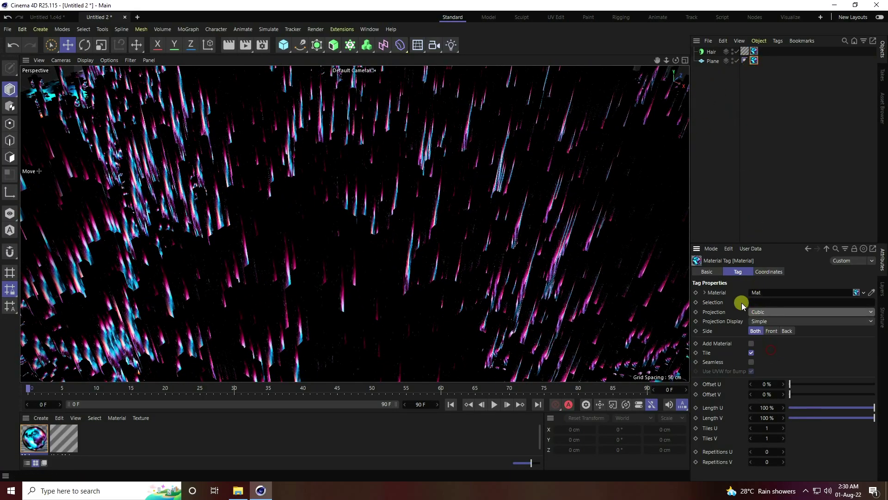
pyautogui.click(755, 52)
pyautogui.click(764, 311)
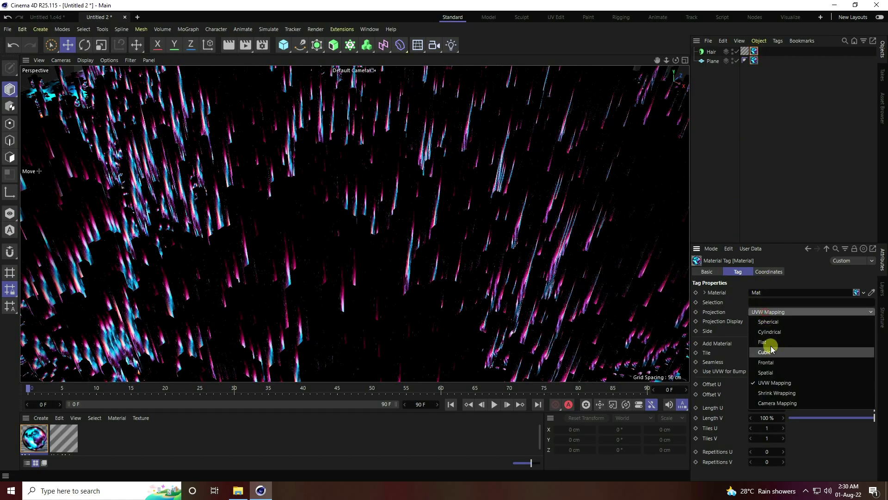
pyautogui.click(767, 350)
pyautogui.scroll(-5, 335, 268)
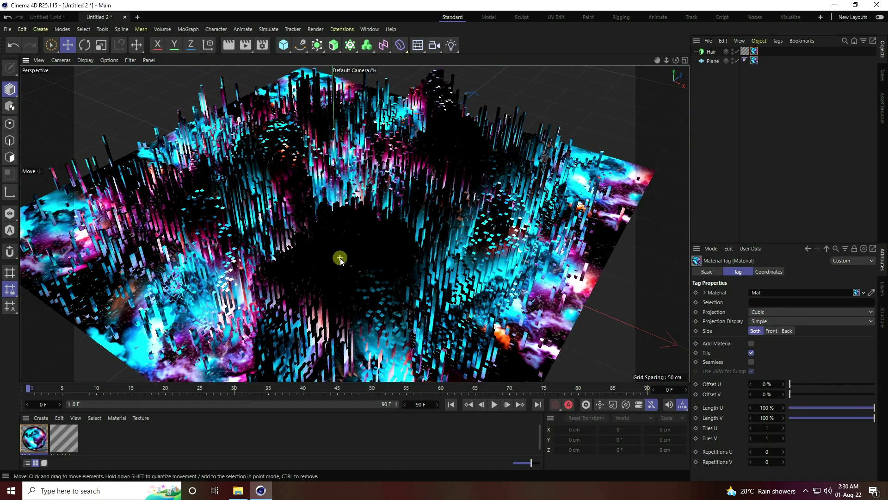
pyautogui.scroll(5, 322, 264)
pyautogui.keyDown('alt'); pyautogui.moveTo(342, 249); pyautogui.dragTo(318, 210); pyautogui.keyUp('alt')
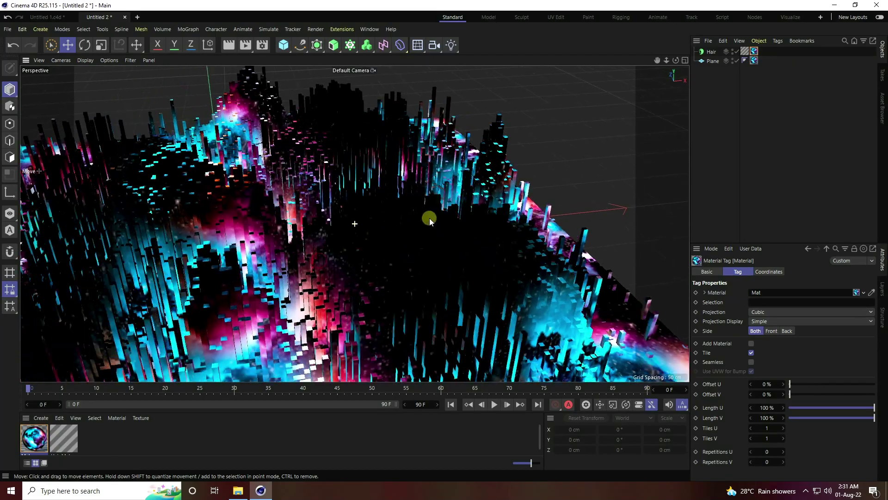
pyautogui.scroll(-5, 300, 269)
pyautogui.scroll(5, 333, 259)
# Step: Scale the Plane's texture tag to 250 cm on X, Y and Z
pyautogui.click(748, 60)
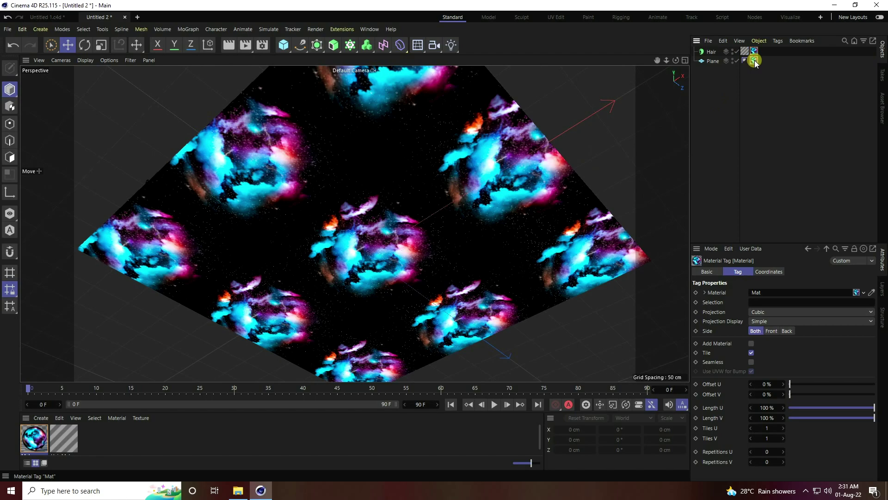
pyautogui.click(771, 274)
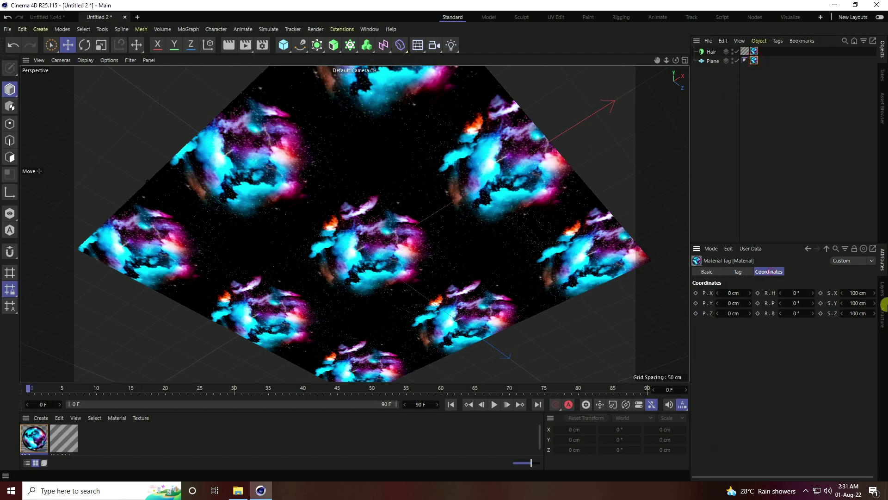
pyautogui.click(861, 293)
pyautogui.write('250')
pyautogui.press('Return')
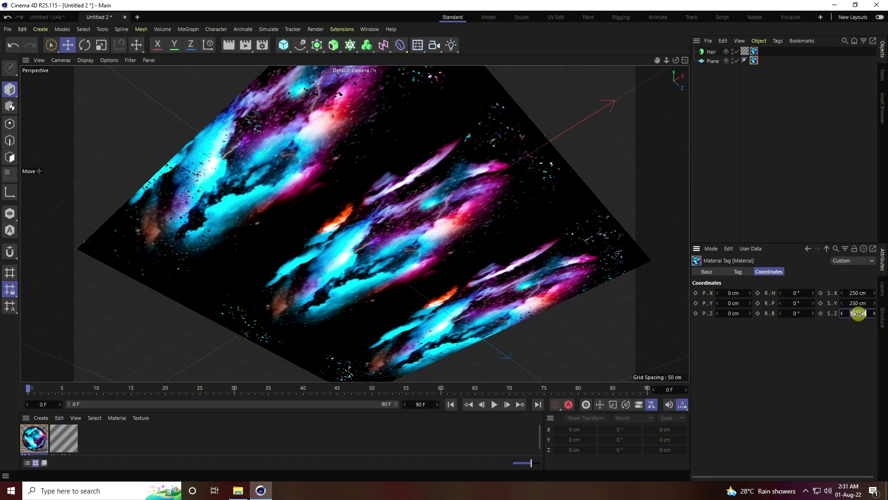
pyautogui.press('Return')
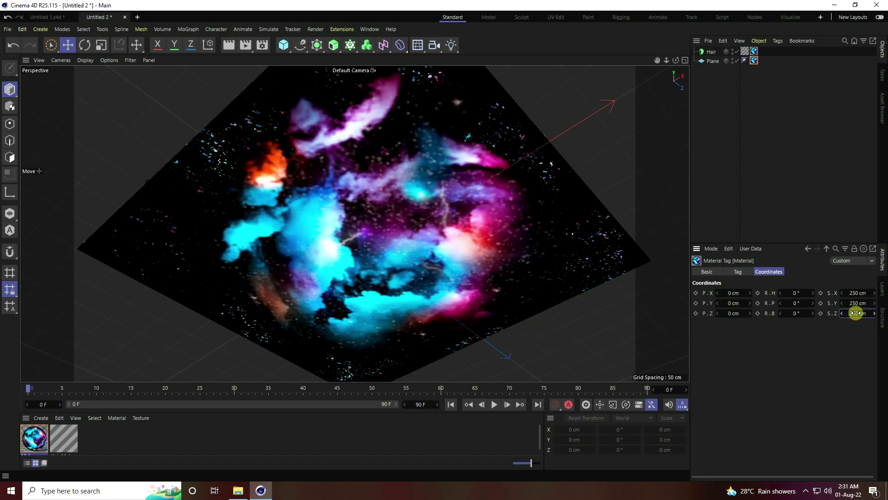
# Step: Scale the Hair's texture tag to 250 cm on all three axes
pyautogui.click(754, 51)
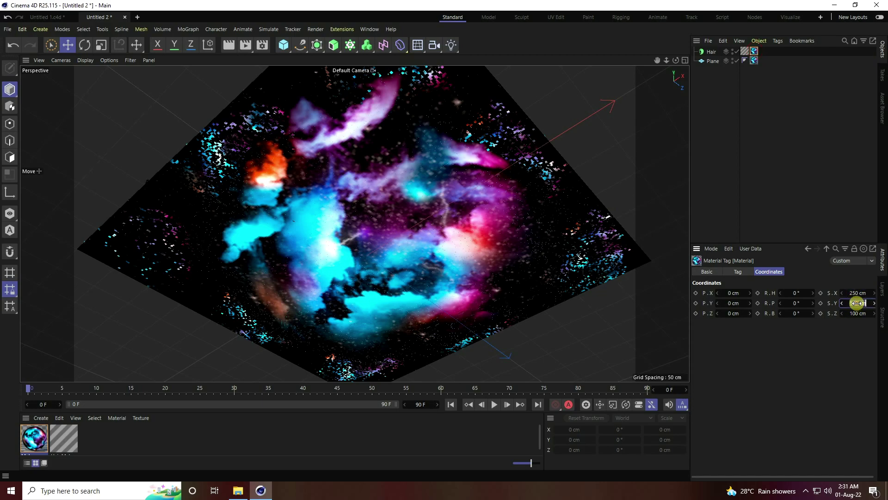
pyautogui.doubleClick(857, 314)
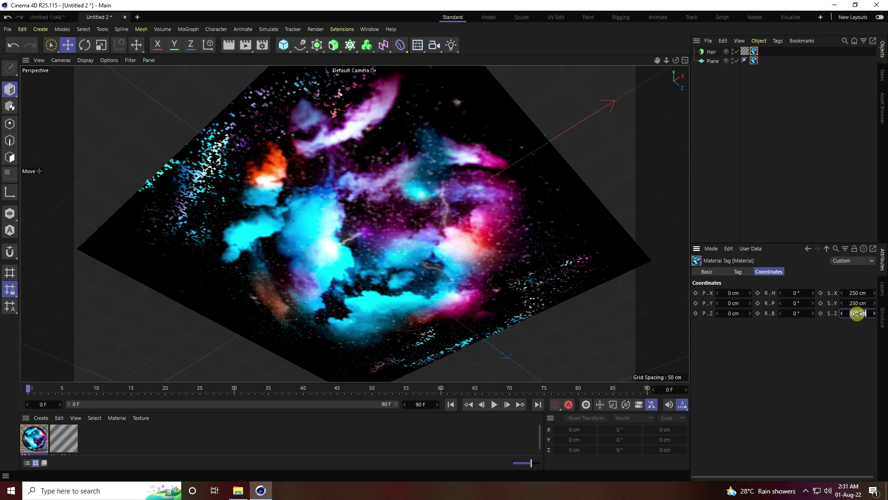
pyautogui.press('Return')
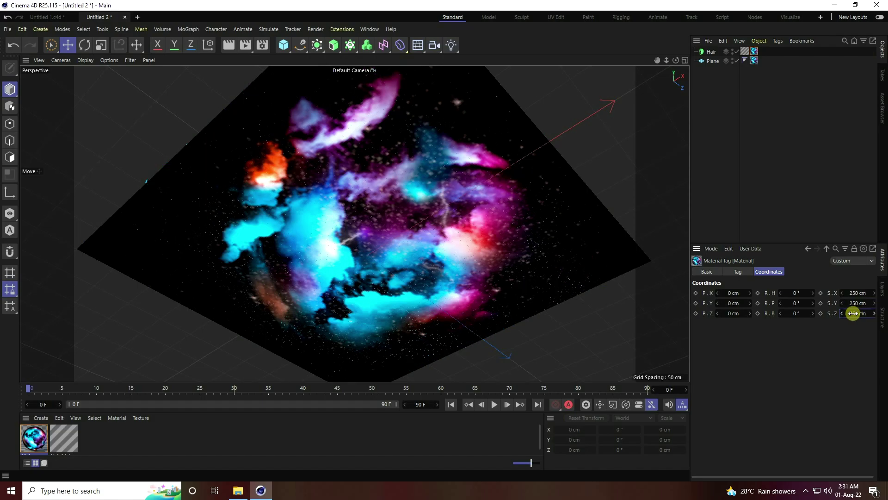
pyautogui.keyDown('alt'); pyautogui.moveTo(340, 174); pyautogui.dragTo(593, 259); pyautogui.keyUp('alt')
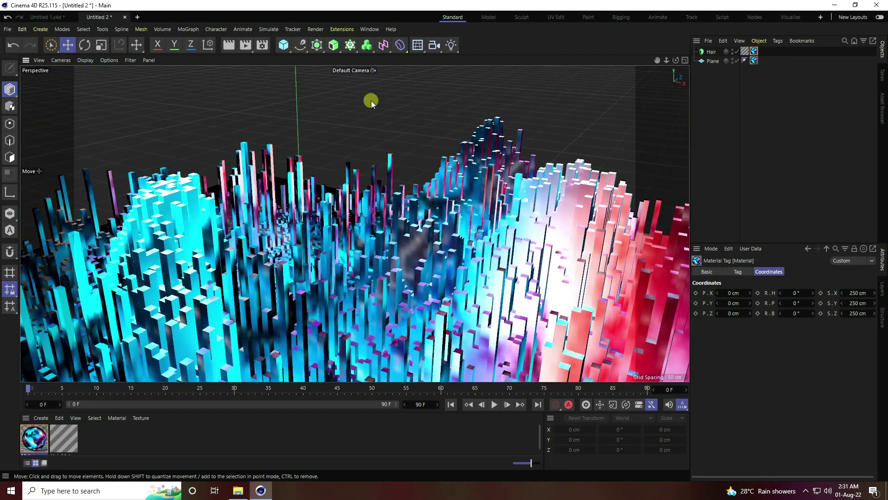
pyautogui.click(283, 45)
# Step: Add a Null and put Hair and Plane inside it
pyautogui.click(313, 59)
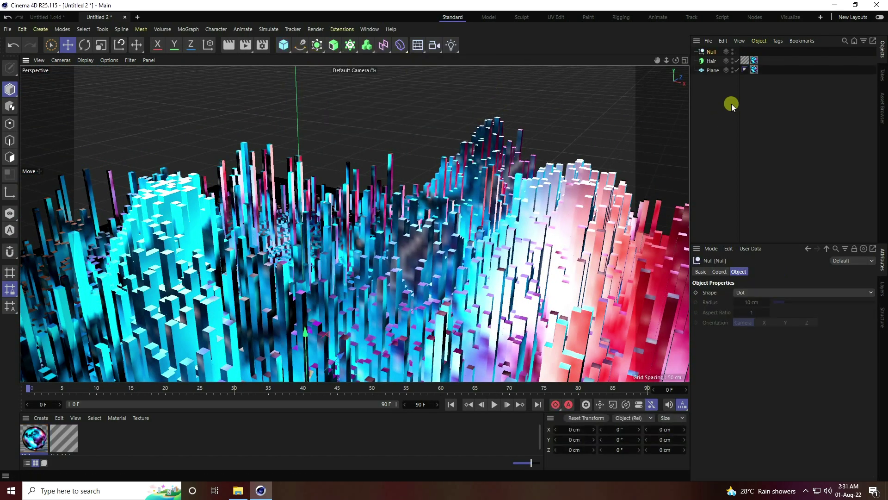
pyautogui.click(712, 61)
pyautogui.keyDown('shift'); pyautogui.click(711, 69); pyautogui.keyUp('shift')
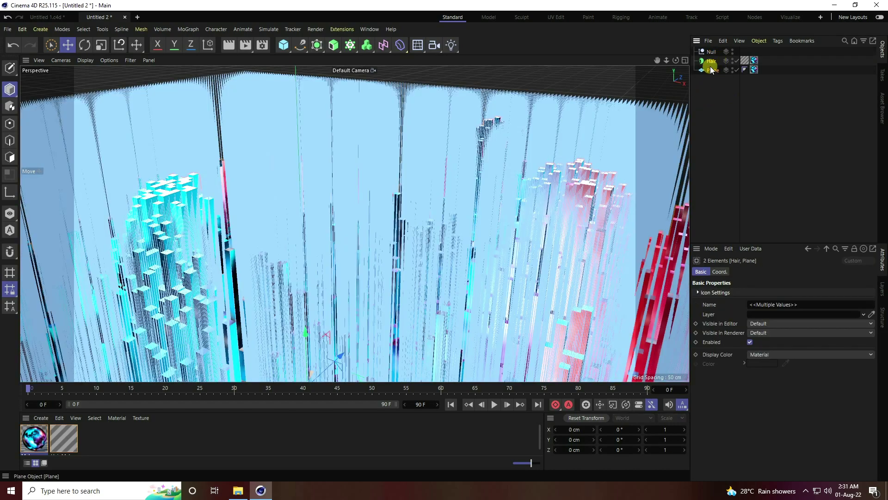
pyautogui.moveTo(711, 52); pyautogui.dragTo(703, 53)
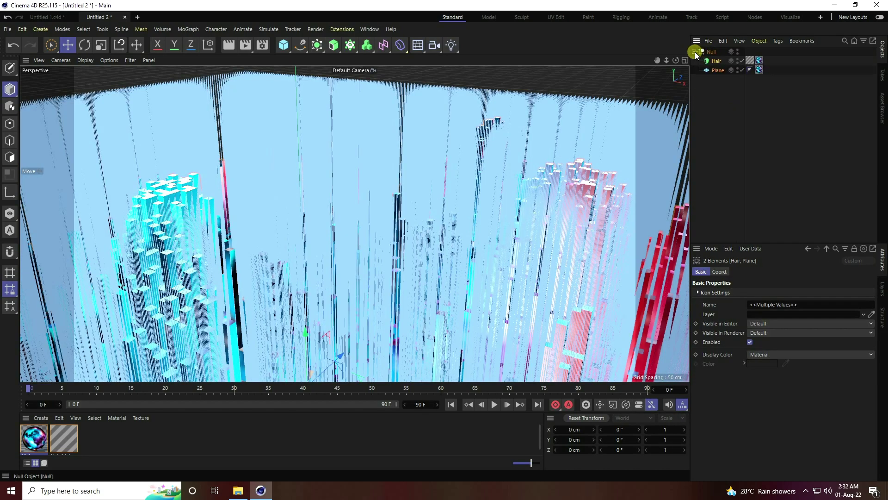
# Step: Duplicate the Null group and set the copy's R.B rotation to 180°
pyautogui.click(709, 52)
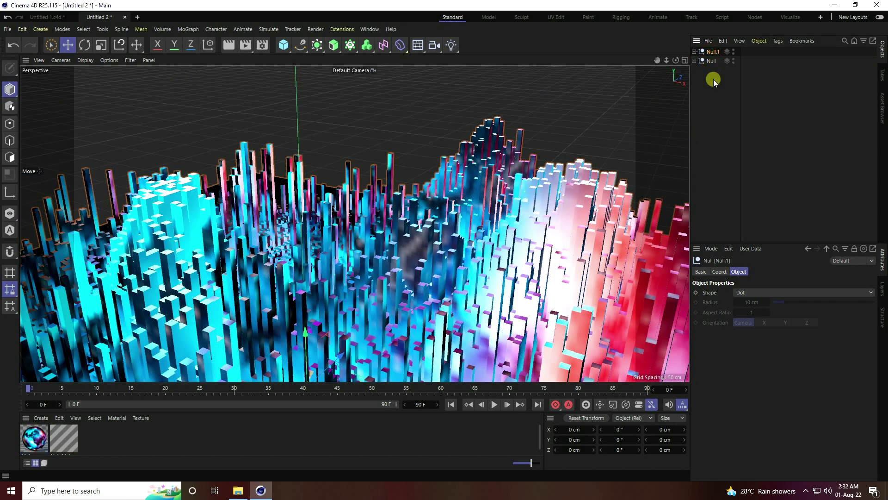
pyautogui.keyDown('alt'); pyautogui.moveTo(525, 132); pyautogui.dragTo(530, 122, button='middle'); pyautogui.keyUp('alt')
pyautogui.click(719, 272)
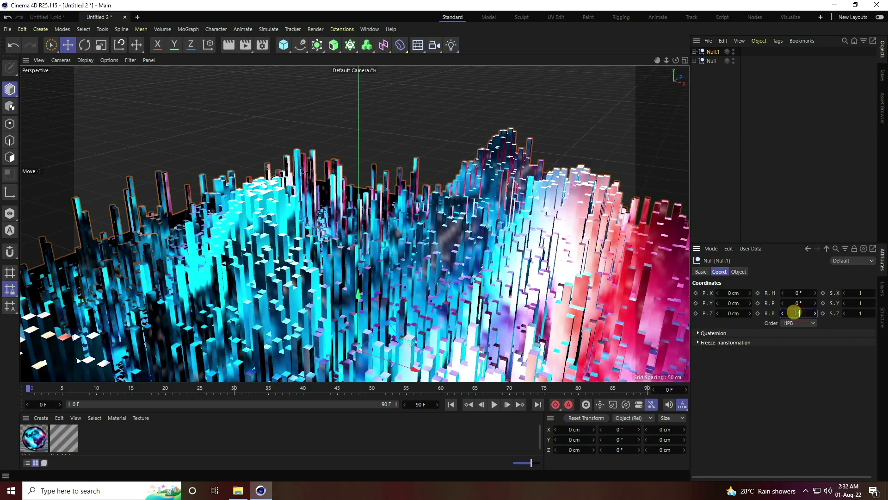
pyautogui.press('Return')
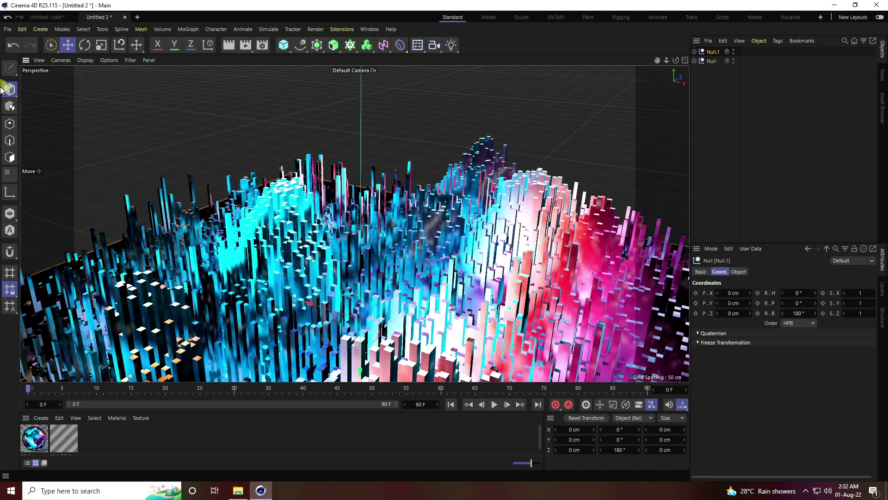
# Step: In the Front view, raise Null.1 to about 199.8 cm on Y above the original landscape
pyautogui.middleClick(332, 181)
pyautogui.middleClick(505, 307)
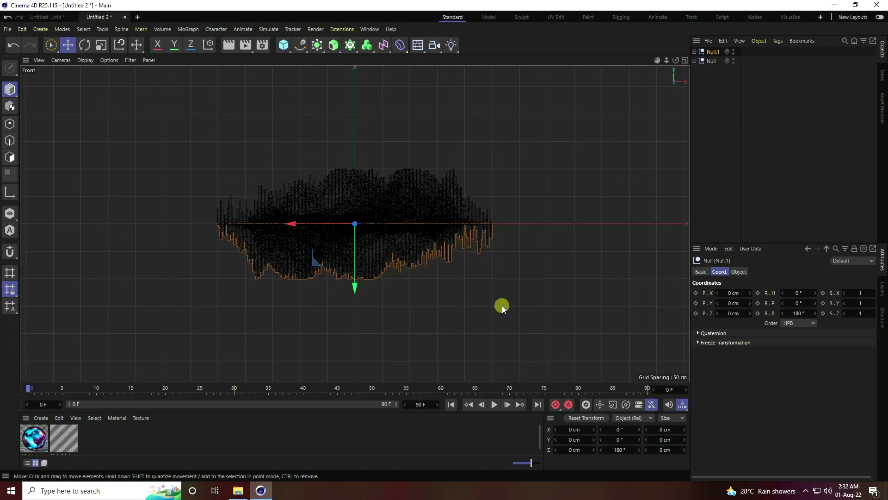
pyautogui.moveTo(230, 240); pyautogui.dragTo(245, 129)
pyautogui.middleClick(248, 153)
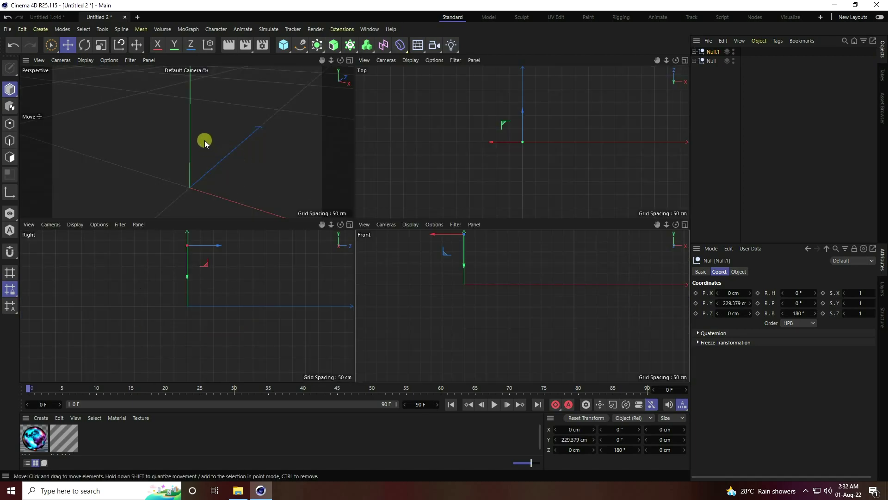
pyautogui.middleClick(206, 141)
pyautogui.keyDown('alt'); pyautogui.moveTo(405, 182); pyautogui.dragTo(395, 218); pyautogui.keyUp('alt')
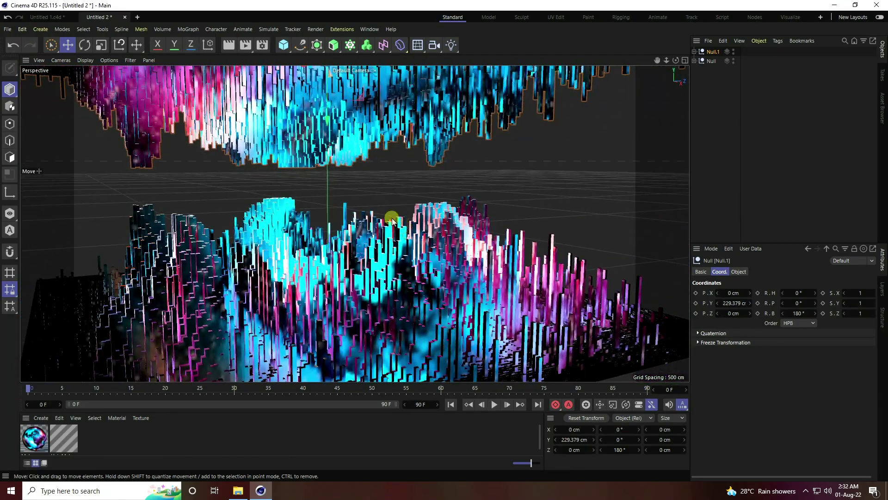
pyautogui.moveTo(327, 119); pyautogui.dragTo(322, 226)
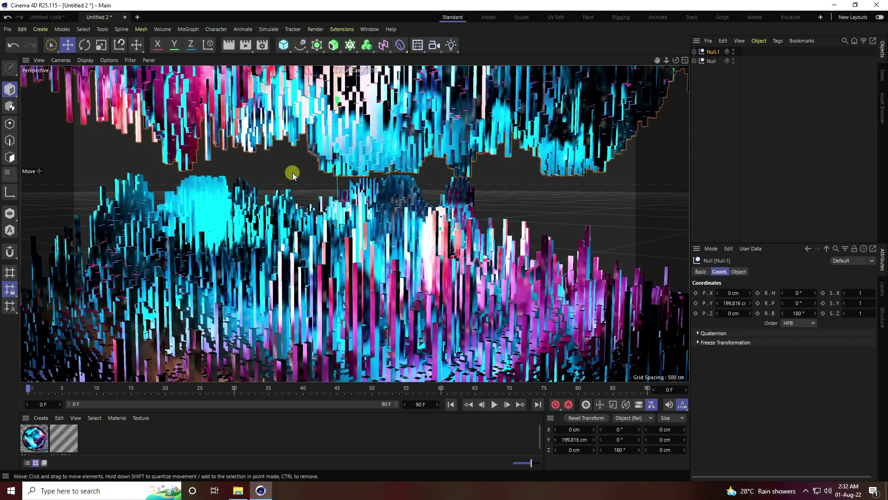
# Step: Add a light and raise it above the lower landscape
pyautogui.click(453, 49)
pyautogui.click(481, 58)
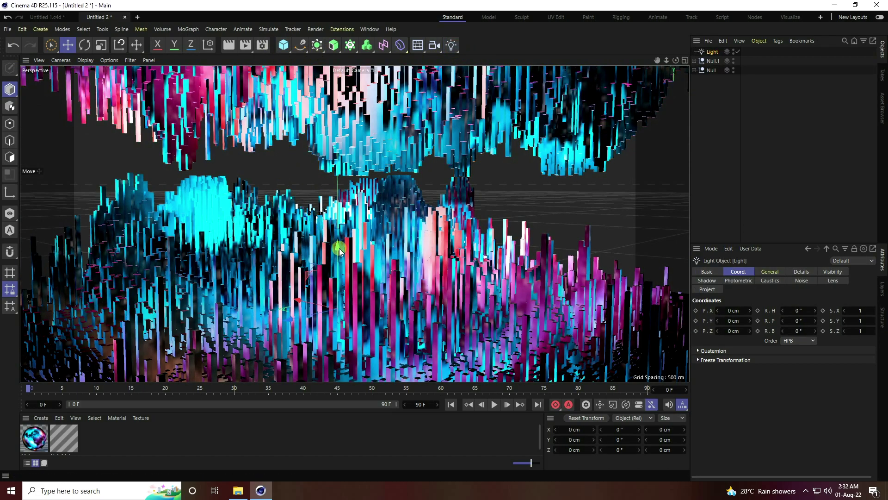
pyautogui.moveTo(336, 248); pyautogui.dragTo(316, 144)
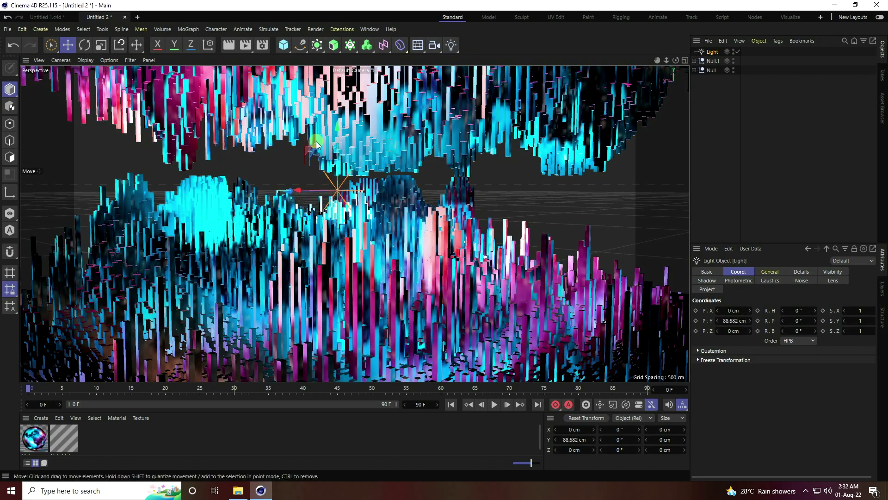
# Step: Add Ambient Occlusion and Global Illumination, and set anti-aliasing to Best, max 2x2
pyautogui.click(262, 45)
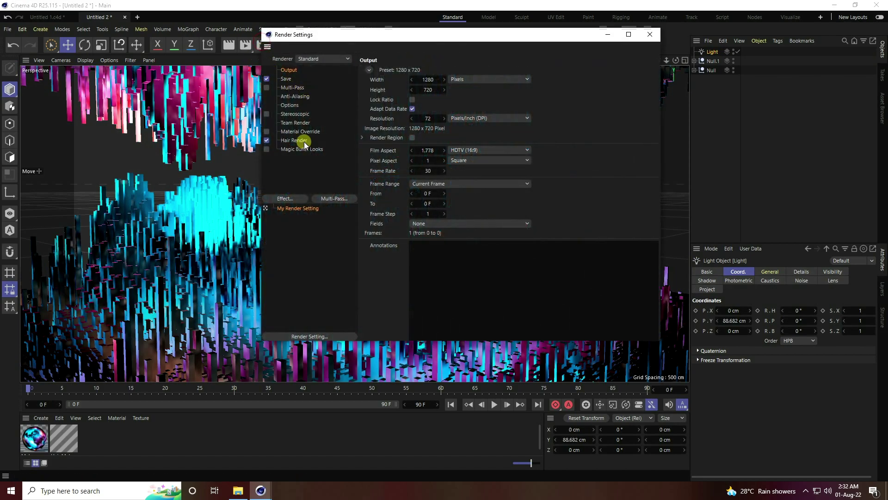
pyautogui.click(293, 196)
pyautogui.click(323, 226)
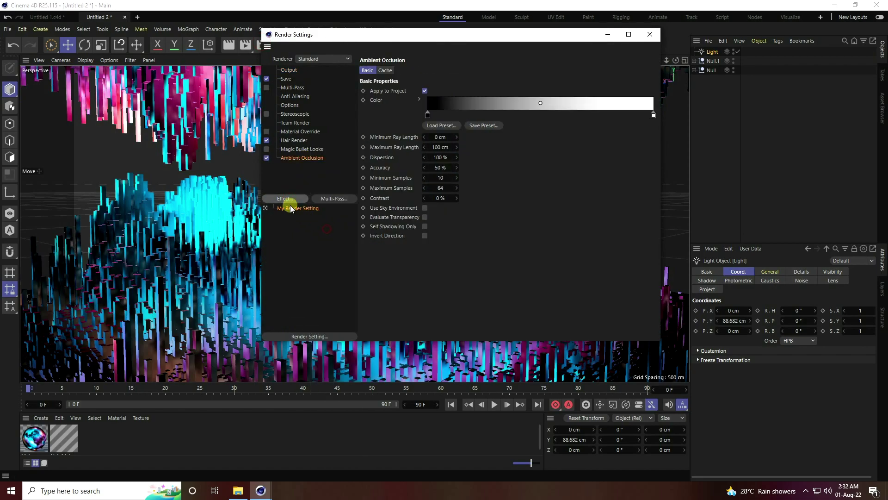
pyautogui.click(291, 200)
pyautogui.click(335, 311)
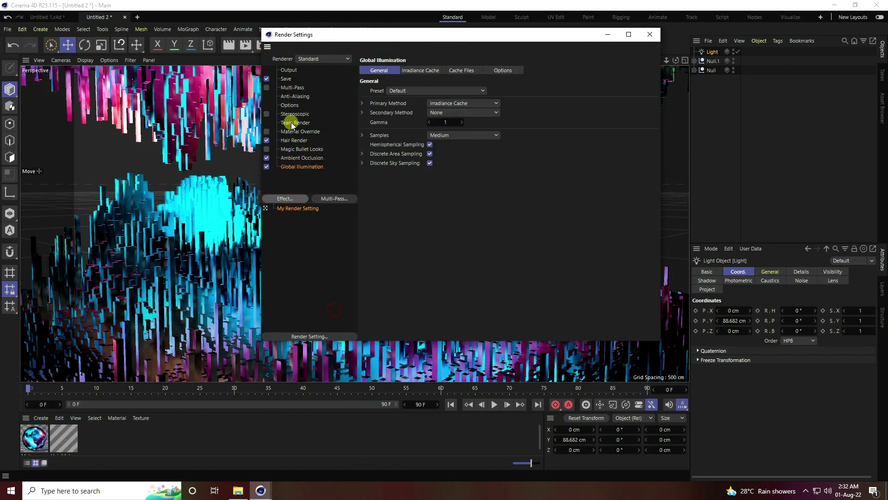
pyautogui.click(295, 97)
pyautogui.click(446, 100)
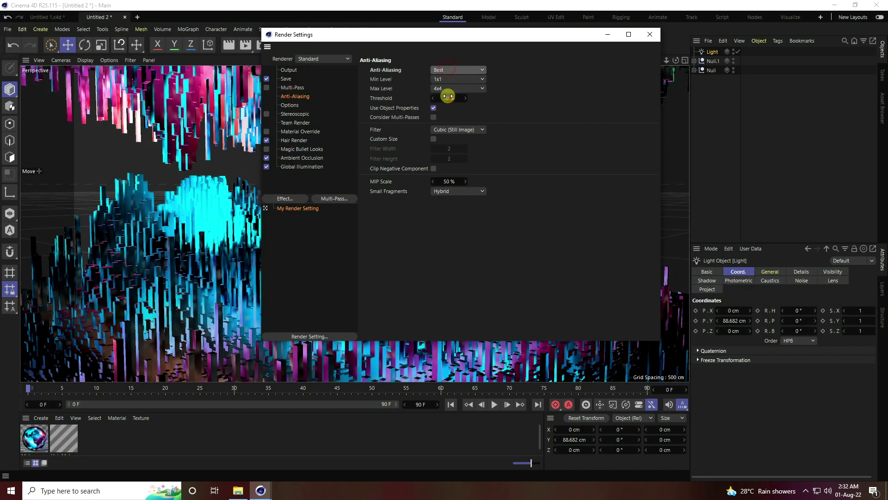
pyautogui.click(456, 89)
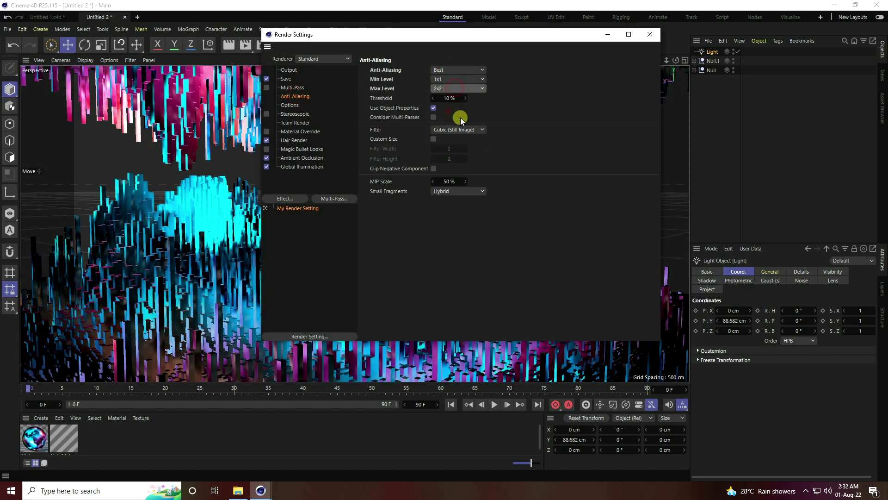
pyautogui.click(649, 35)
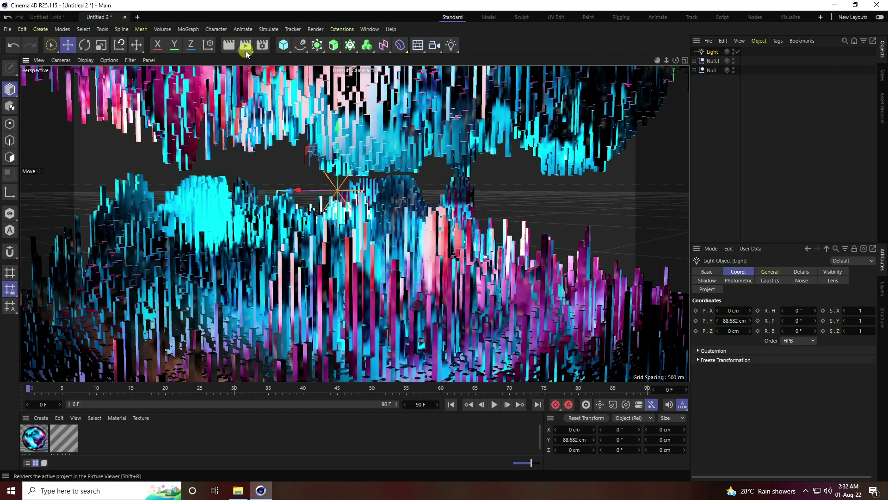
# Step: Render to a full-screen Picture Viewer and filter to Saturation 20%, Brightness 5%, Contrast 20%
pyautogui.click(246, 46)
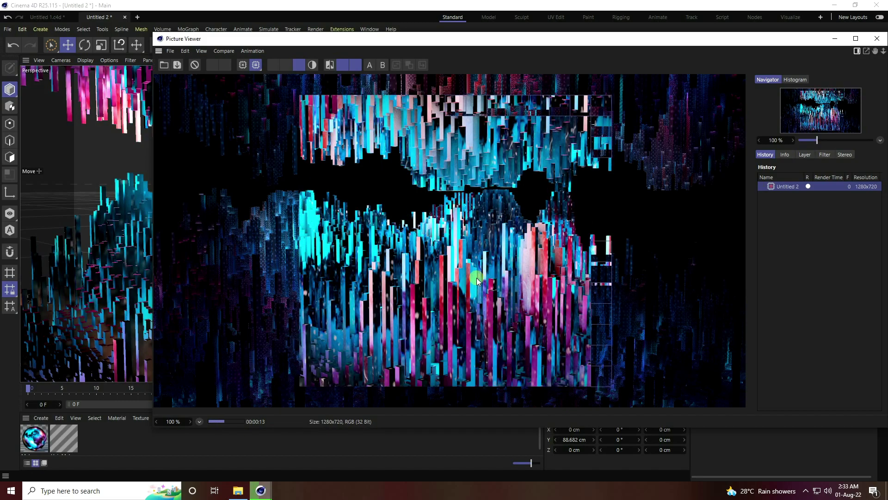
pyautogui.click(856, 39)
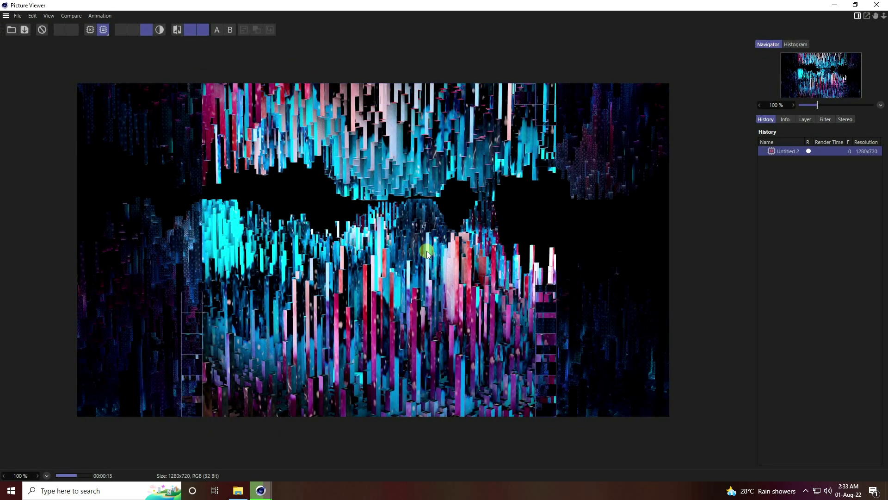
pyautogui.click(825, 120)
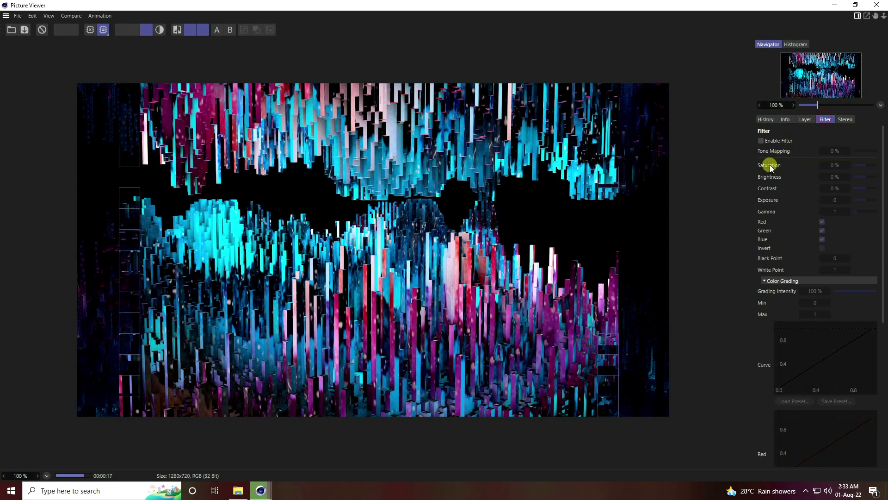
pyautogui.click(761, 140)
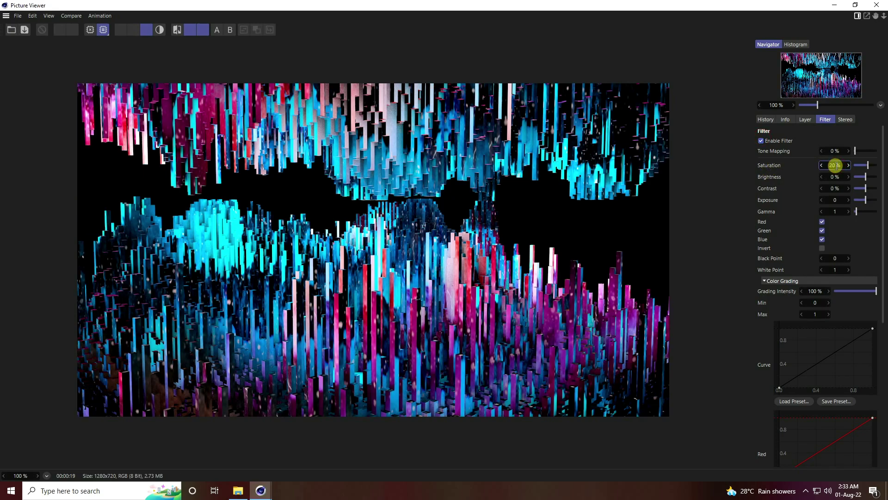
pyautogui.write('5')
pyautogui.press('Return')
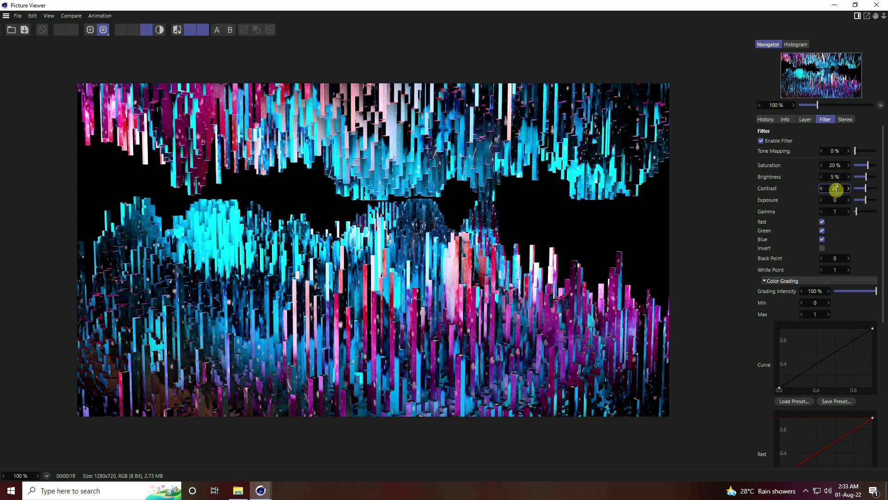
pyautogui.press('Return')
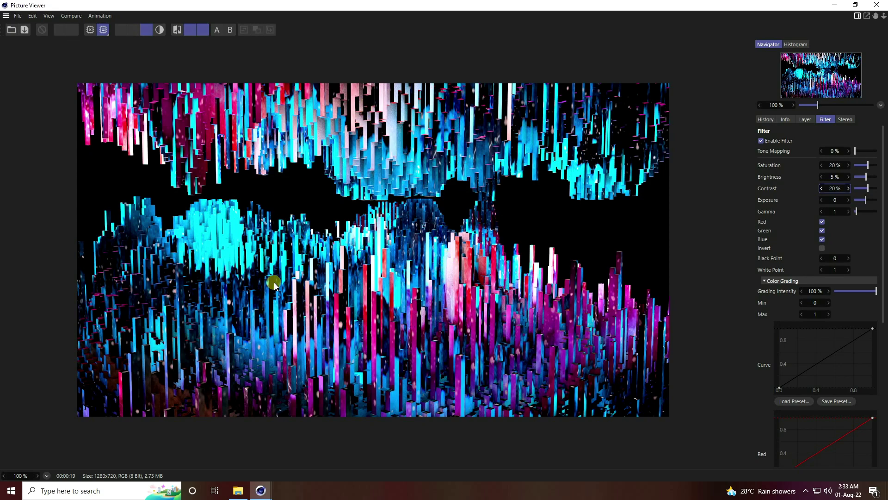
# Step: Close the render window and set Hair Mat's Length Variation to 20%
pyautogui.click(885, 6)
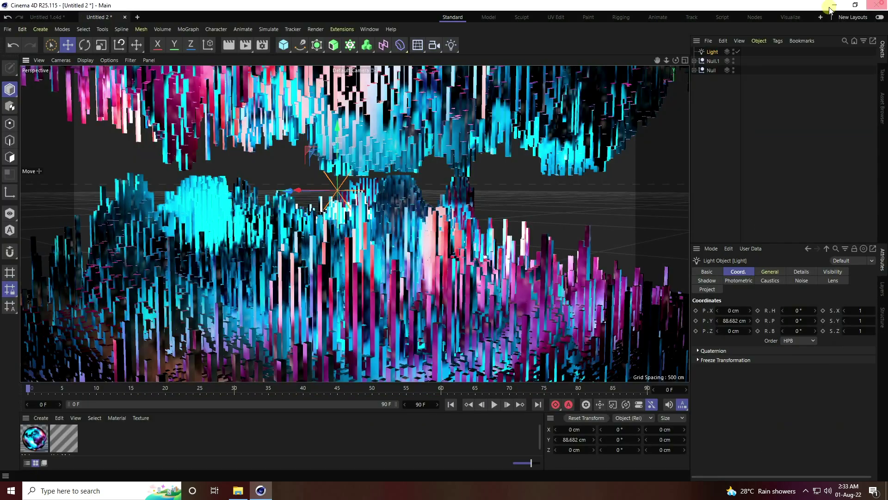
pyautogui.keyDown('alt'); pyautogui.moveTo(298, 248); pyautogui.dragTo(371, 242); pyautogui.keyUp('alt')
pyautogui.doubleClick(63, 440)
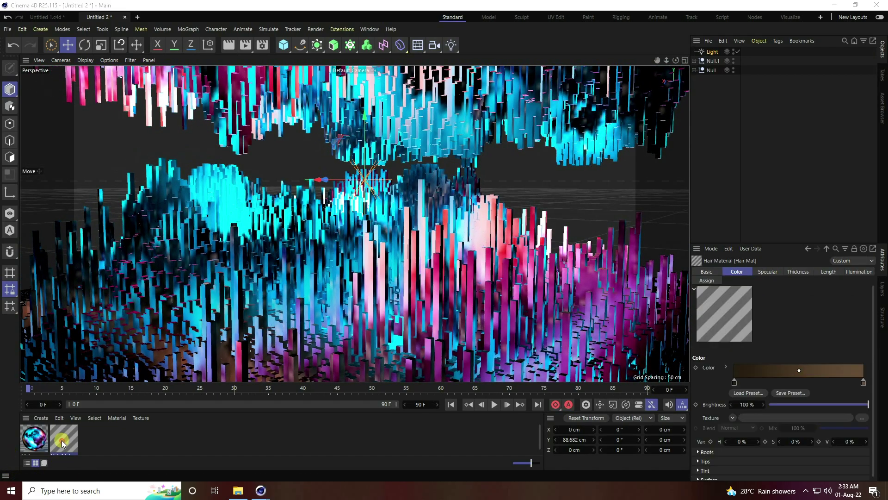
pyautogui.click(81, 297)
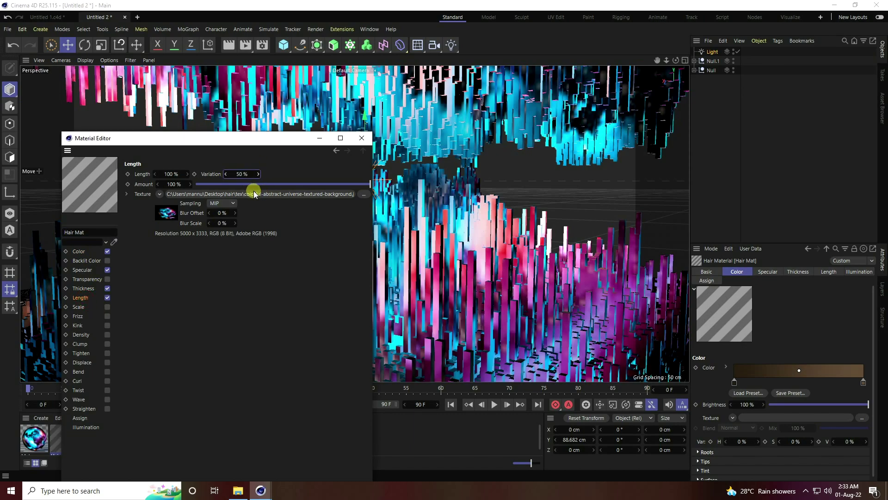
pyautogui.click(362, 138)
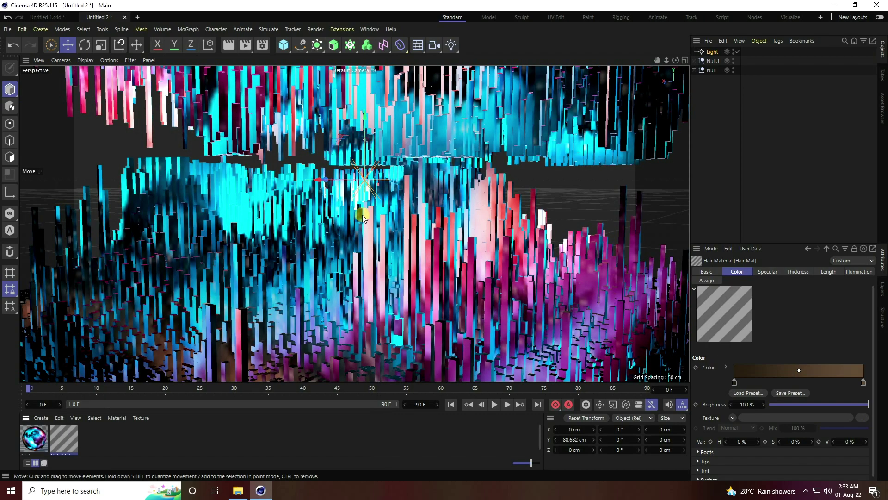
# Step: Review Hair Mat's Thickness and Length settings, then orbit over the landscapes
pyautogui.doubleClick(67, 432)
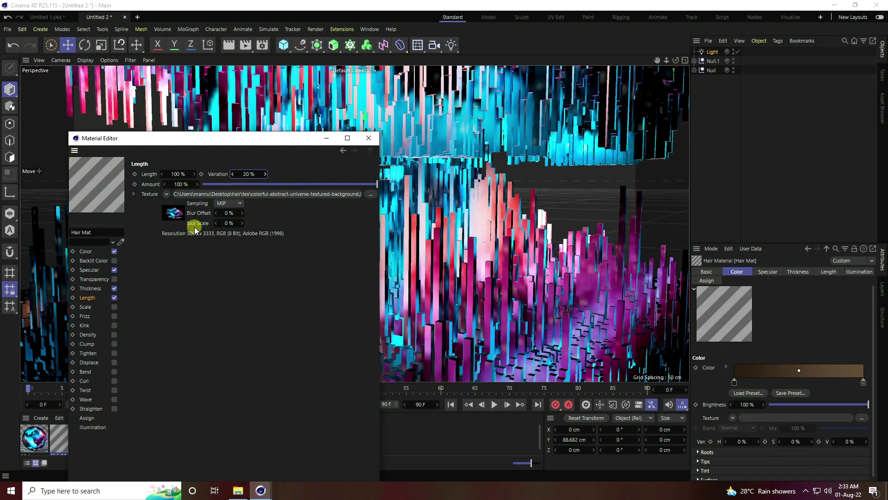
pyautogui.click(90, 289)
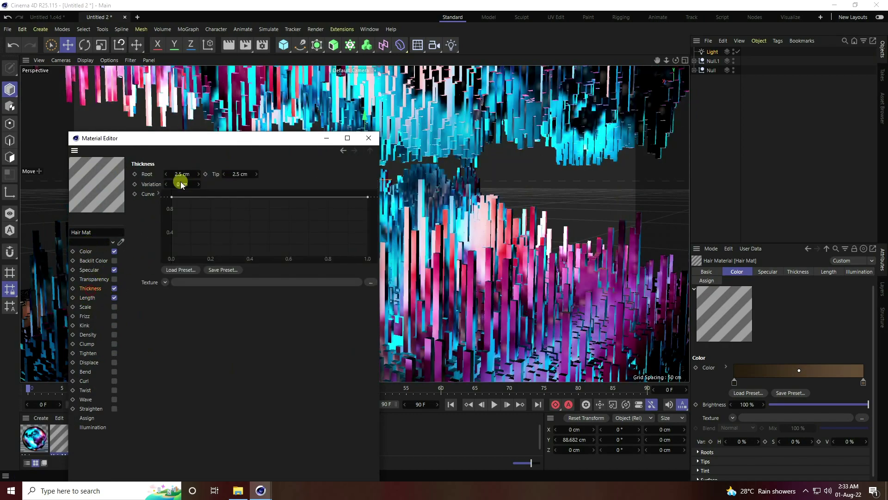
pyautogui.click(89, 298)
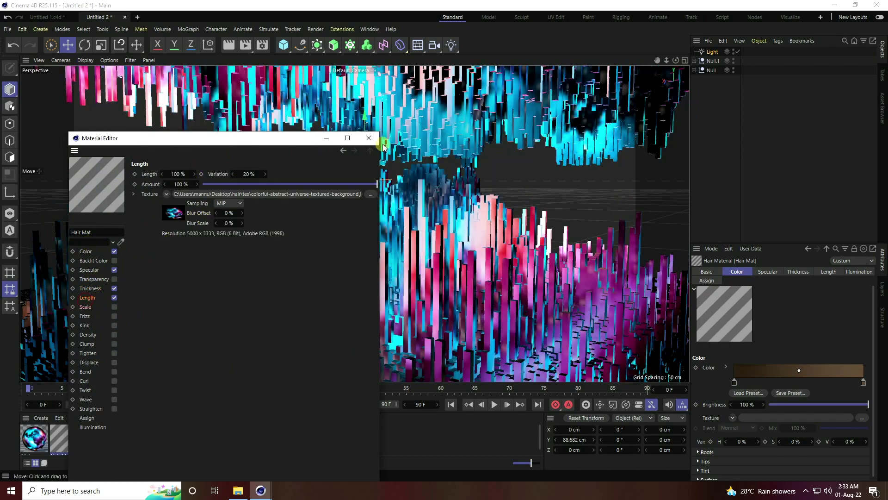
pyautogui.click(368, 138)
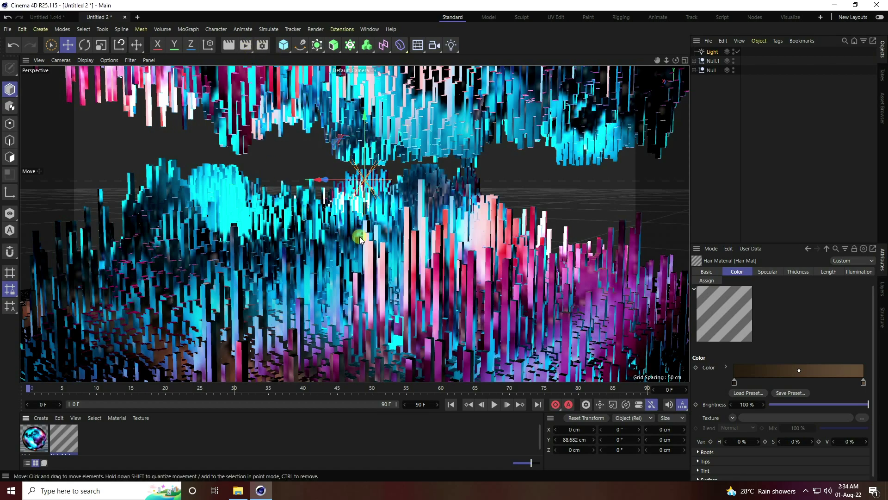
pyautogui.keyDown('alt'); pyautogui.moveTo(359, 239); pyautogui.dragTo(351, 223); pyautogui.keyUp('alt')
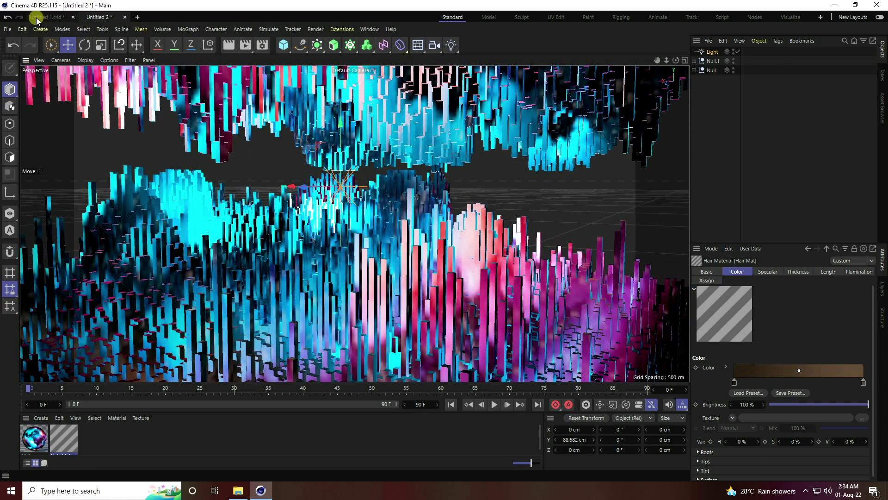
# Step: Visit Untitled 1.c4d, return to Untitled 2, and set the viewport to Gouraud Shading (Lines)
pyautogui.click(37, 17)
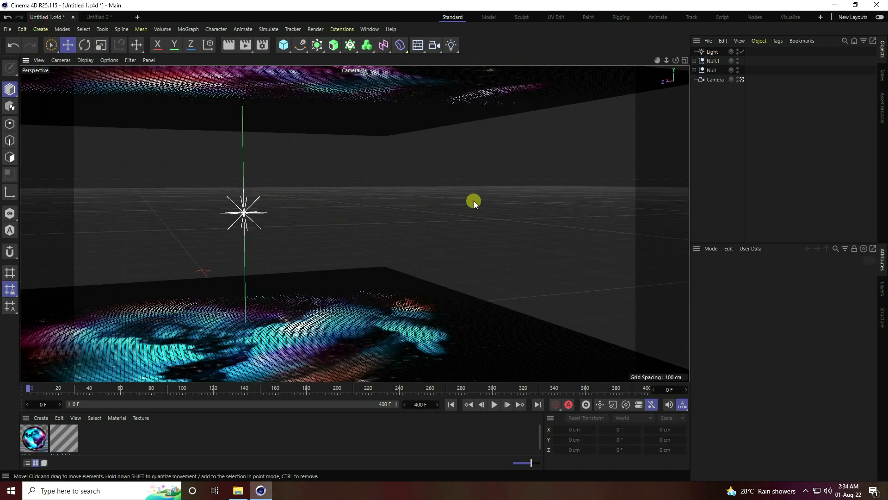
pyautogui.click(707, 145)
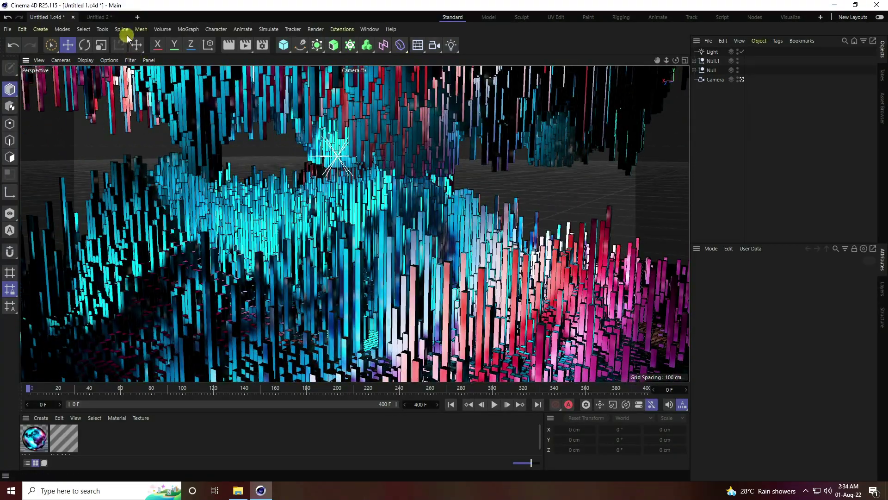
pyautogui.click(98, 17)
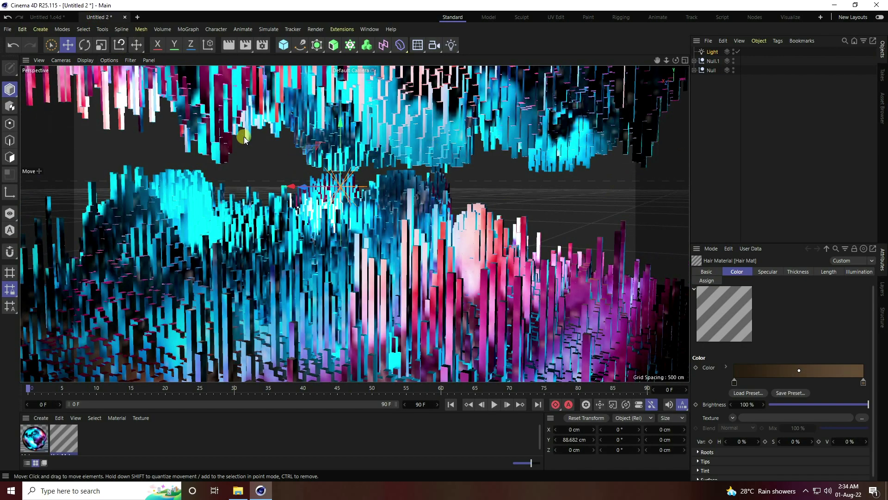
pyautogui.click(85, 60)
pyautogui.click(100, 85)
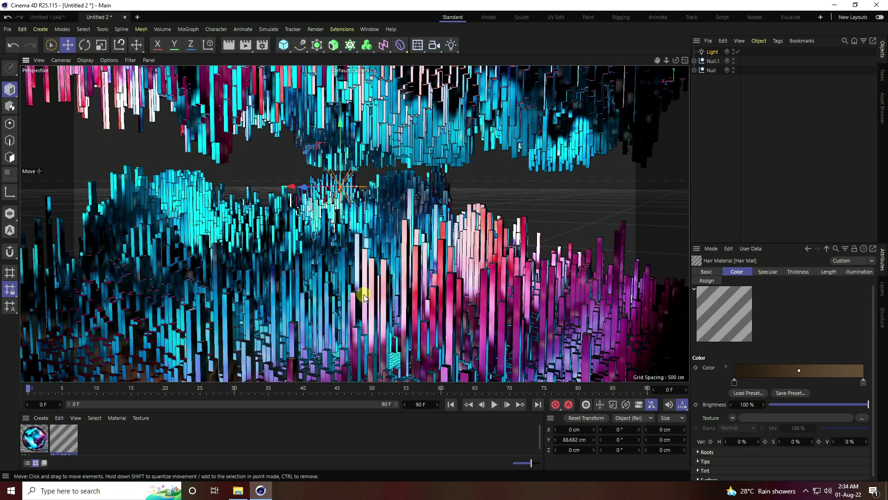